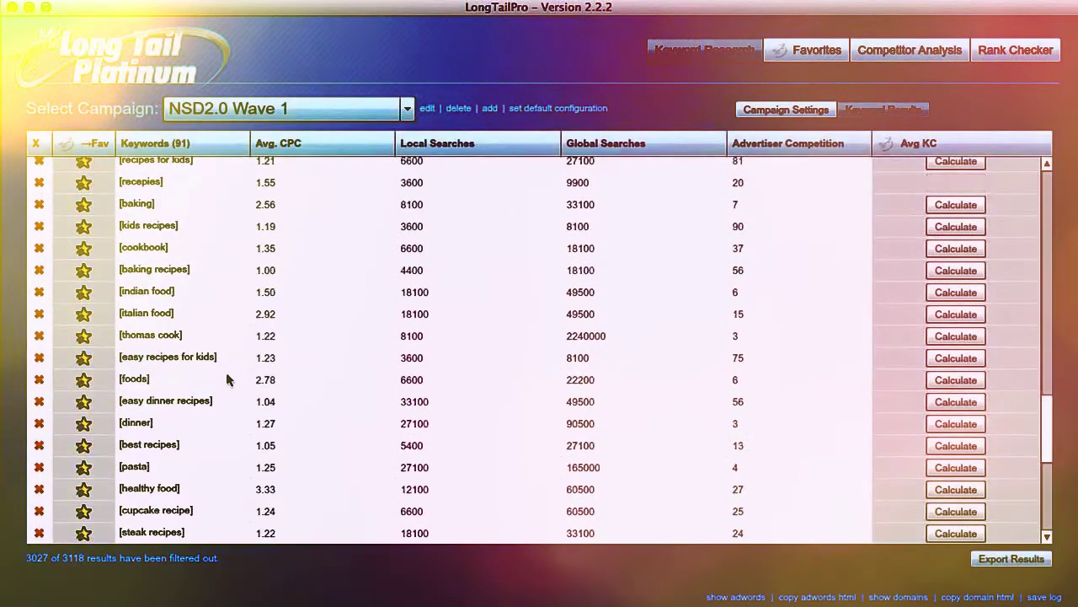
# - Analyze the competition for the keyword "cooking games for kids", and return to the keyword results
pyautogui.scroll(-4, 216, 423)
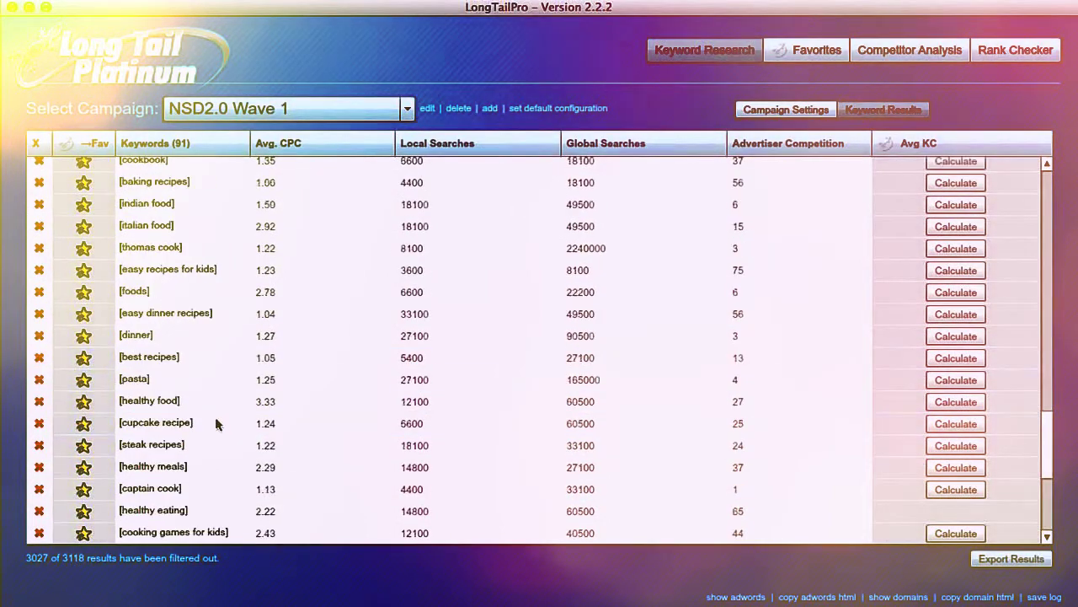
pyautogui.doubleClick(217, 491)
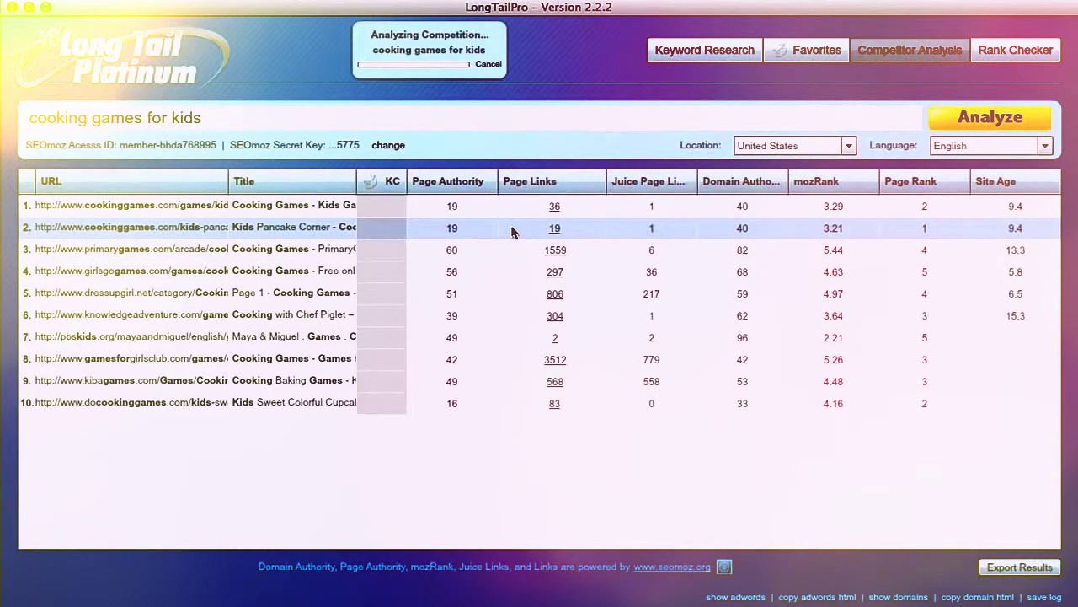
pyautogui.click(684, 61)
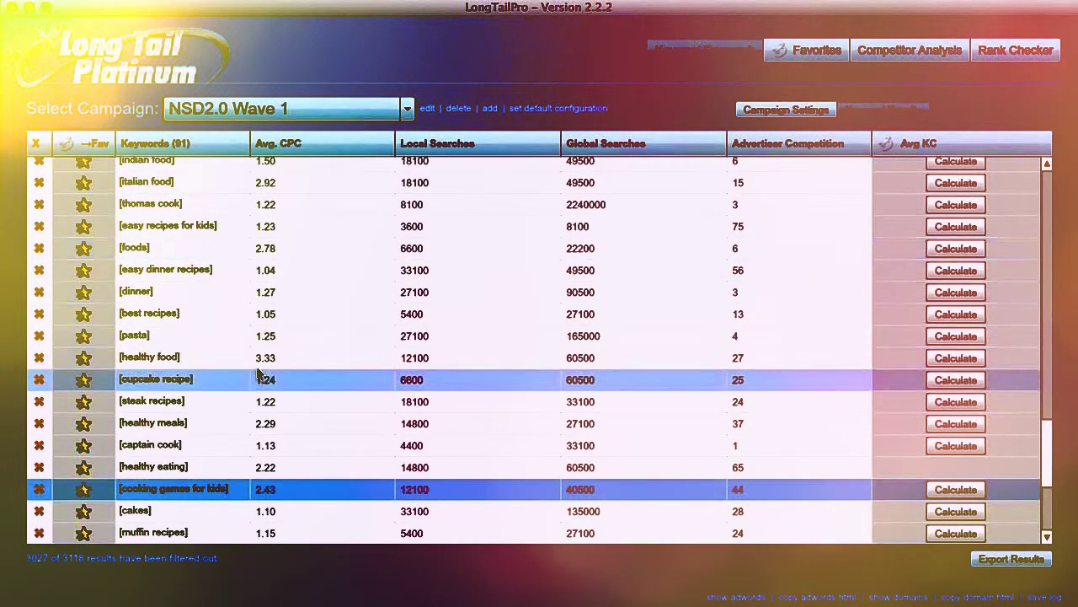
# - Calculate the average KC for "housekeeping", "house cleaning services", "house cleaning", "cleaning services" and "maid service"
pyautogui.scroll(-3, 419, 447)
pyautogui.scroll(-1, 419, 446)
pyautogui.scroll(15, 422, 442)
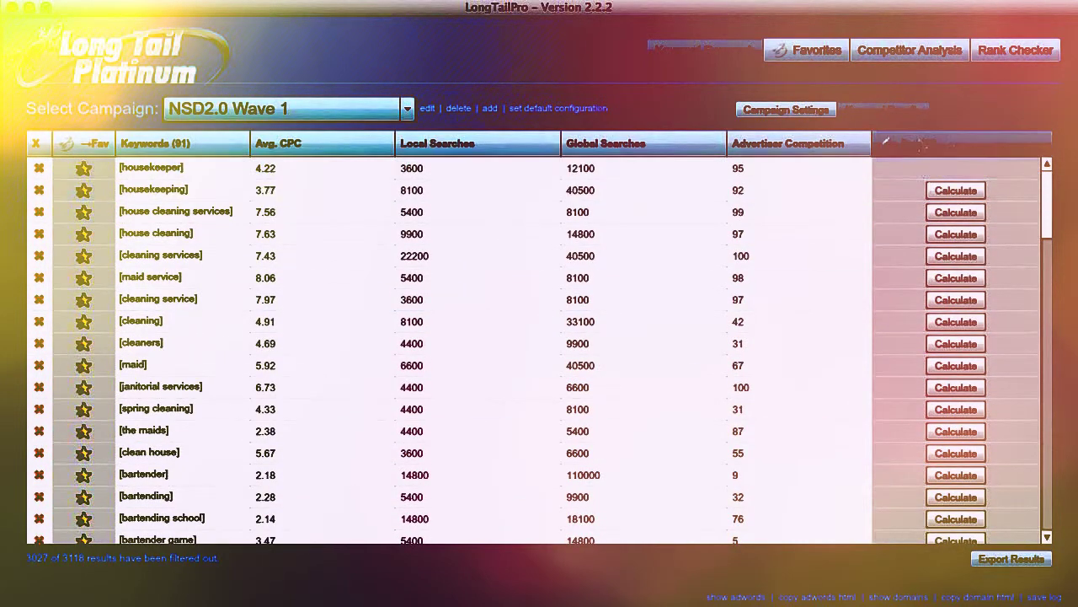
pyautogui.click(964, 191)
pyautogui.click(960, 213)
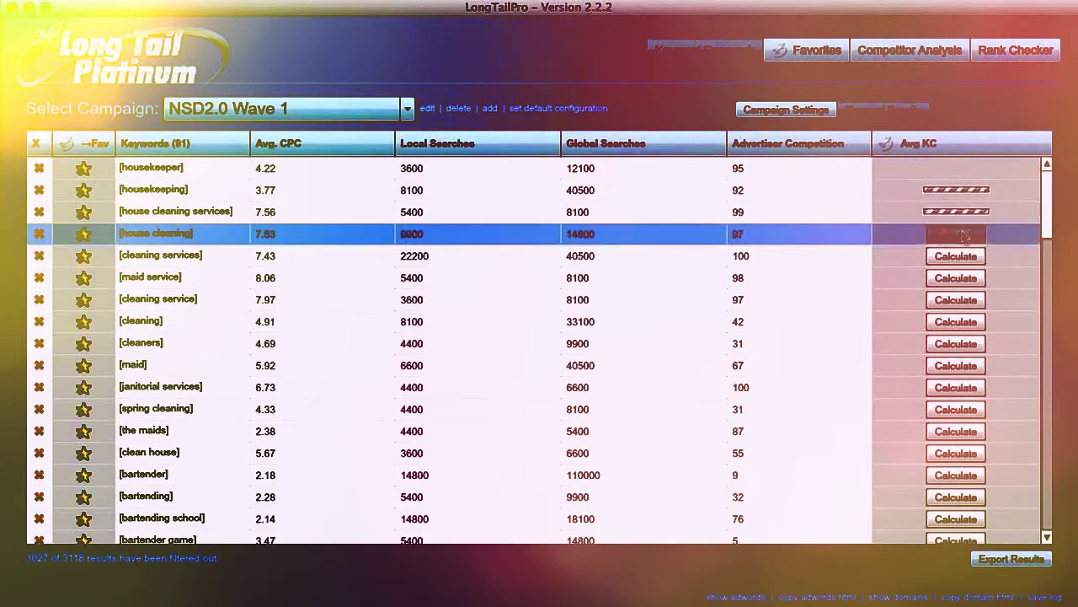
pyautogui.click(961, 235)
pyautogui.click(960, 257)
pyautogui.click(957, 276)
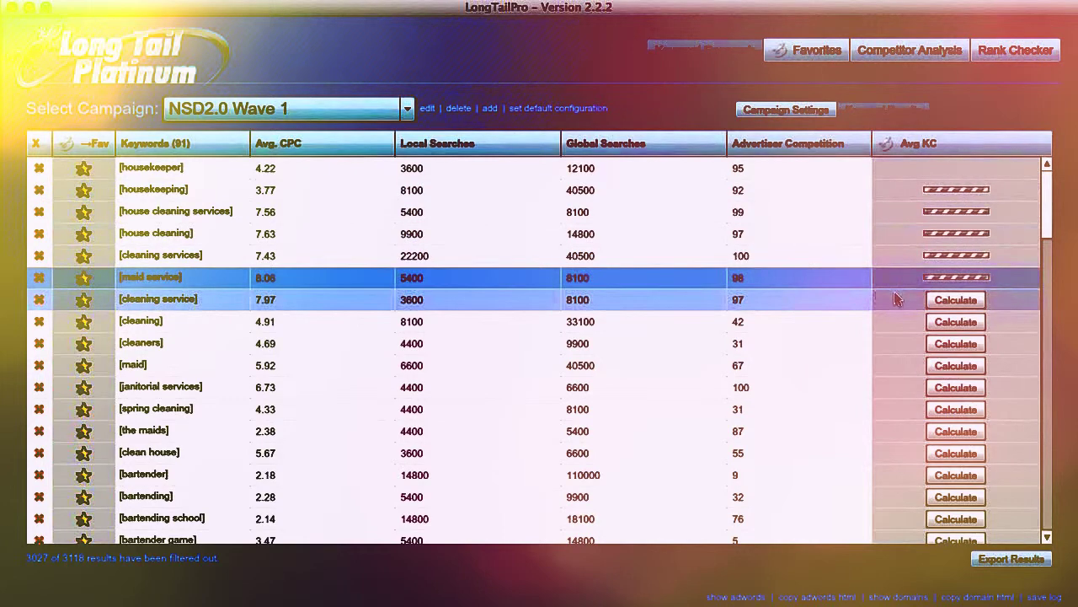
pyautogui.click(930, 305)
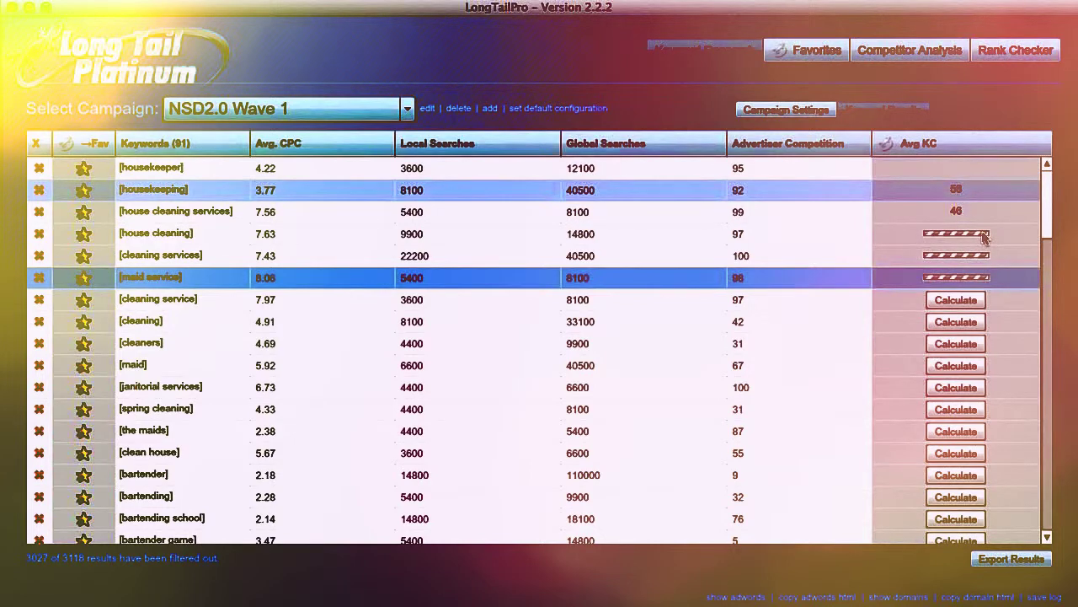
pyautogui.click(982, 237)
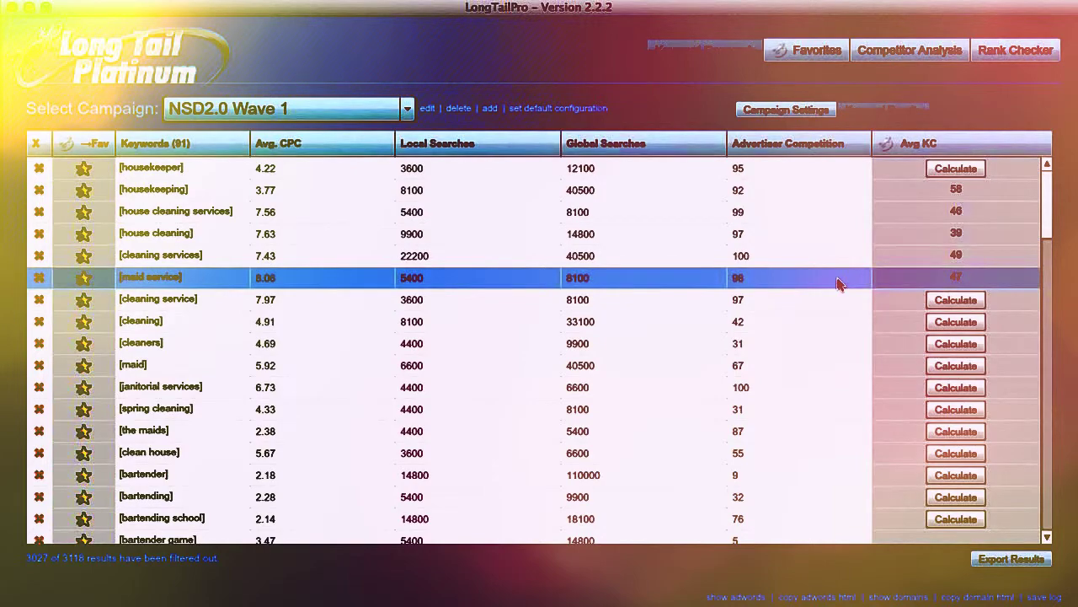
# - Create a new campaign named "NSD2.0 Wave 2", keeping the default language, country and device options
pyautogui.scroll(-10, 839, 284)
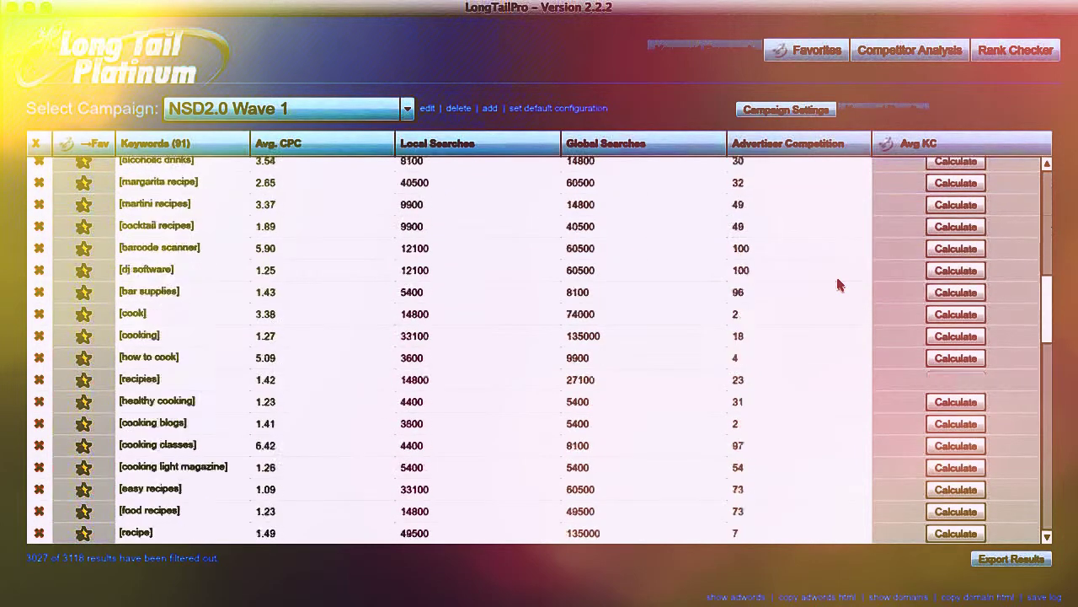
pyautogui.scroll(10, 838, 284)
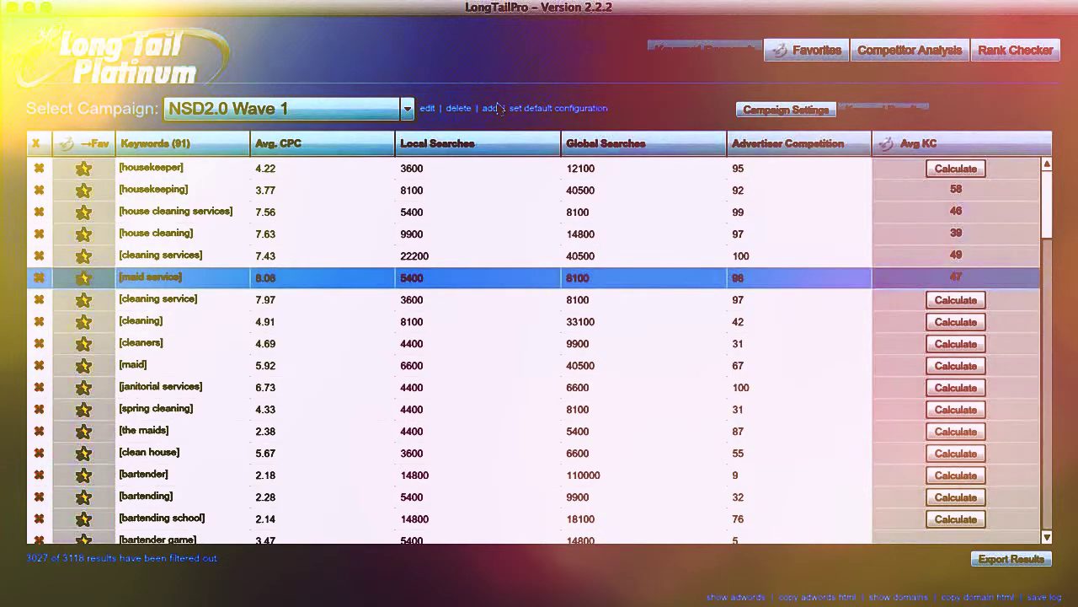
pyautogui.click(491, 108)
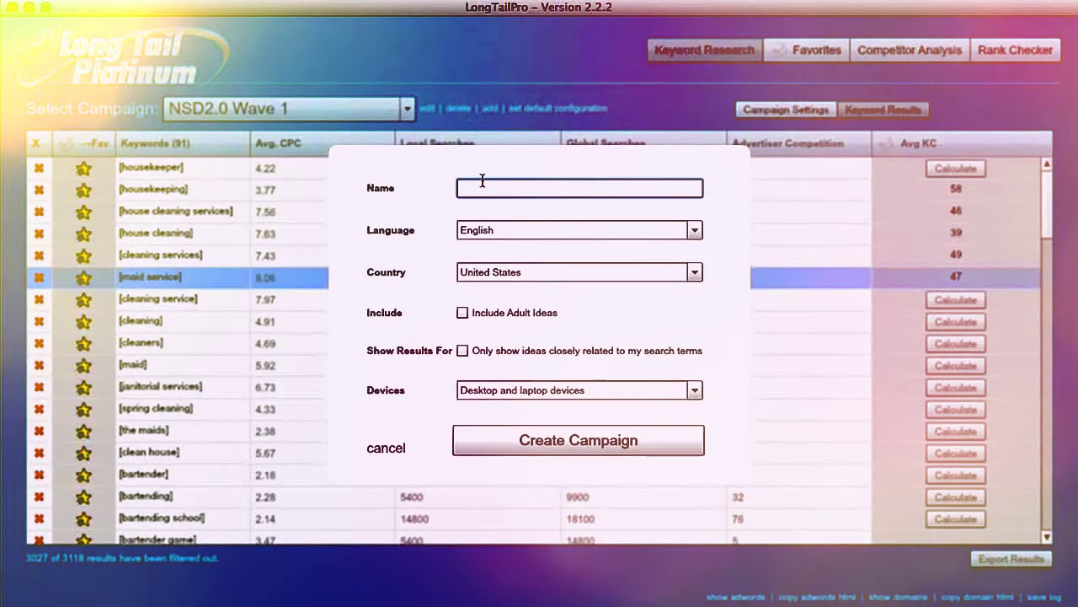
pyautogui.write('NSD2.0 Wave')
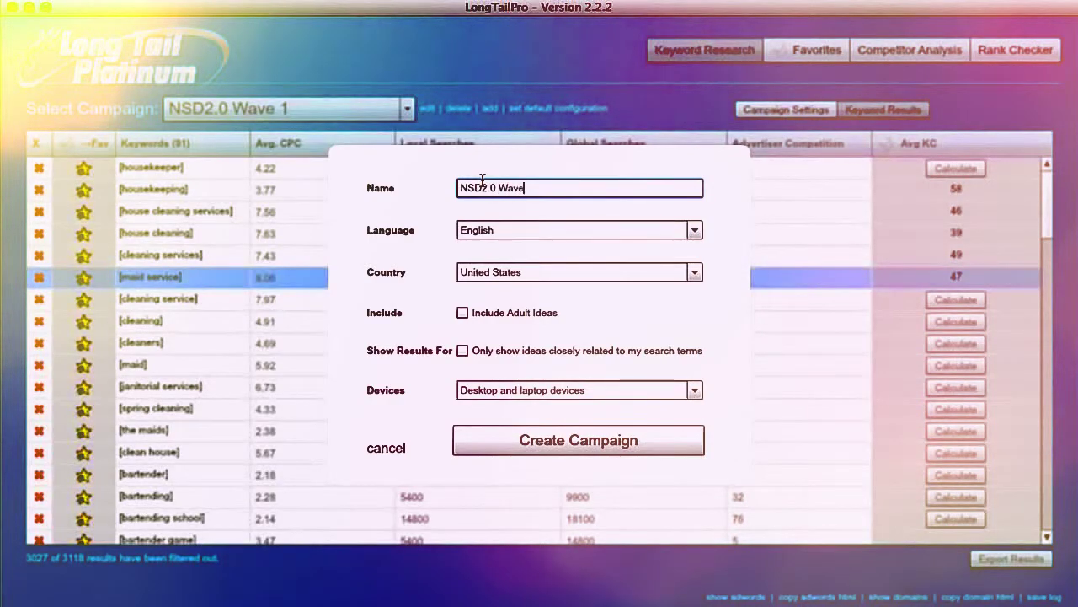
pyautogui.write(' 2')
pyautogui.click(523, 439)
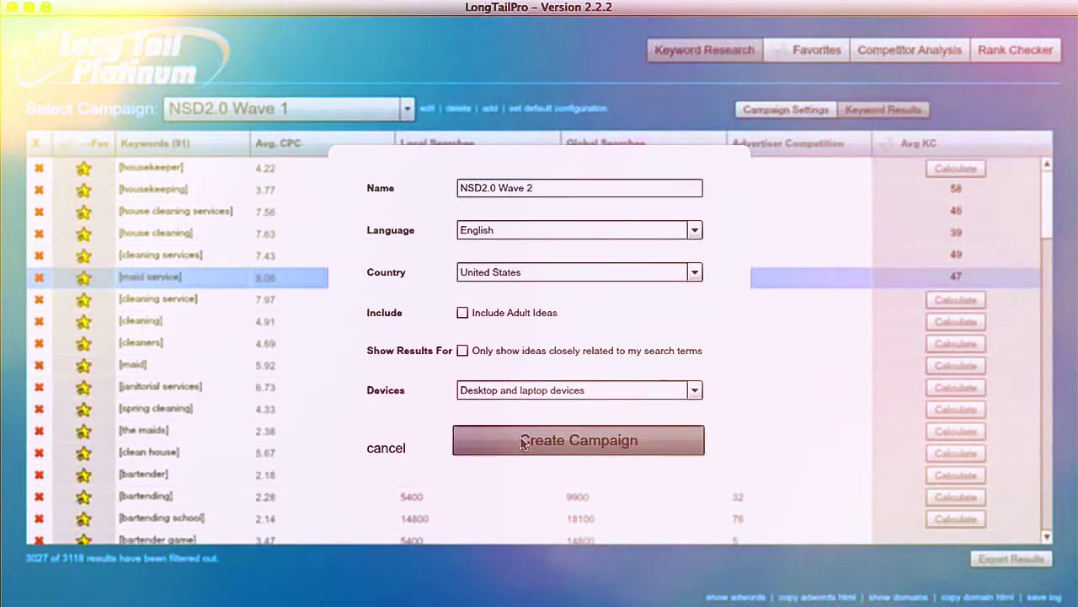
# - In the new campaign's settings, enter the seed keyword "wedding rings" and set the match type to Exact
pyautogui.click(766, 110)
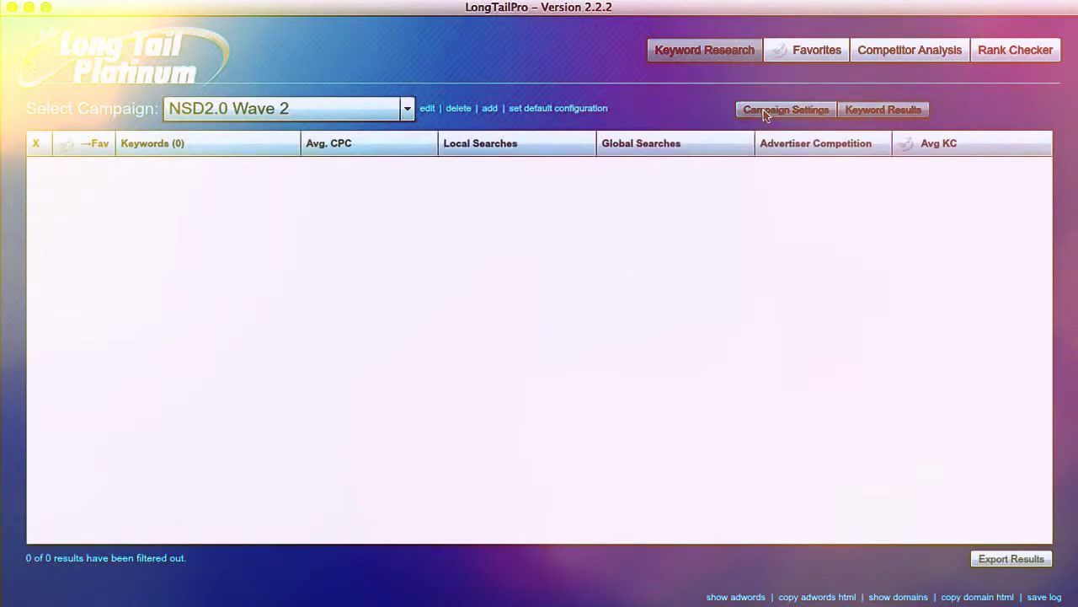
pyautogui.click(231, 184)
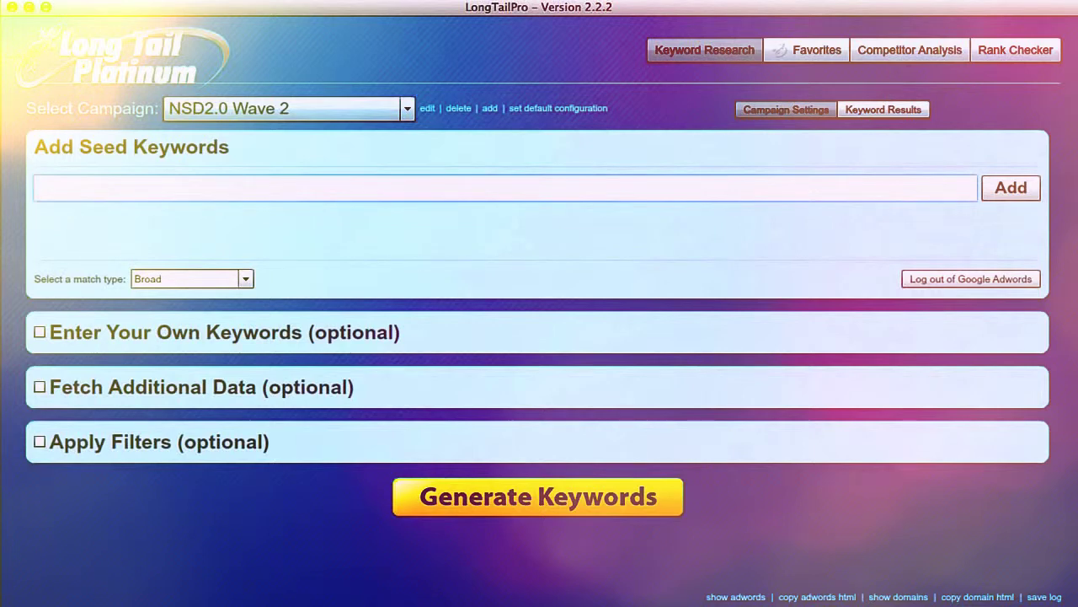
pyautogui.write('wedding rings')
pyautogui.click(209, 279)
pyautogui.click(218, 317)
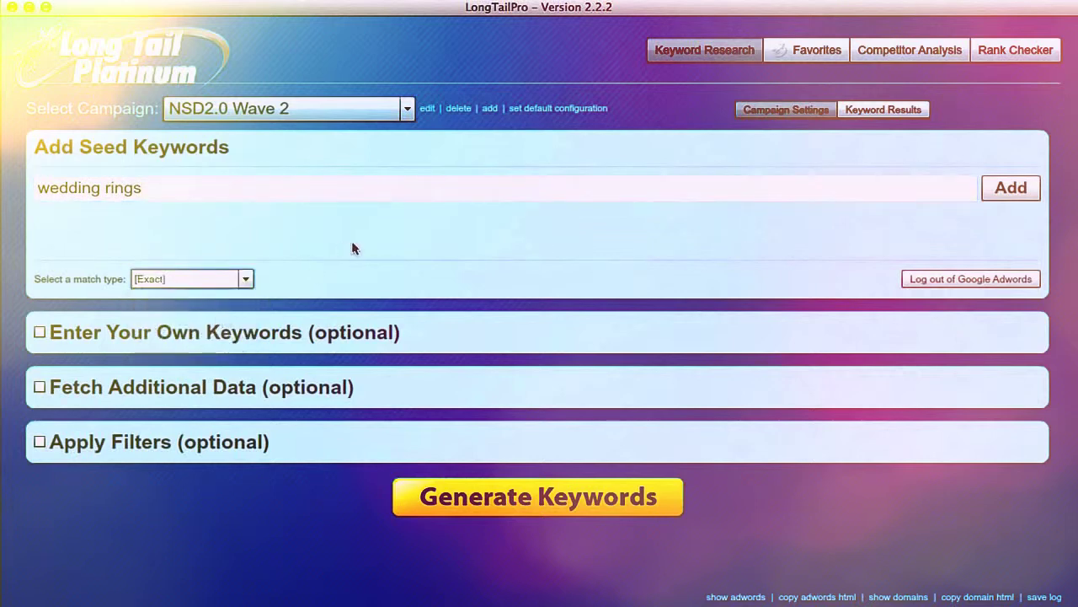
# - Enable result filters and limit average local searches to between 3000 and 100000
pyautogui.click(40, 441)
pyautogui.click(58, 473)
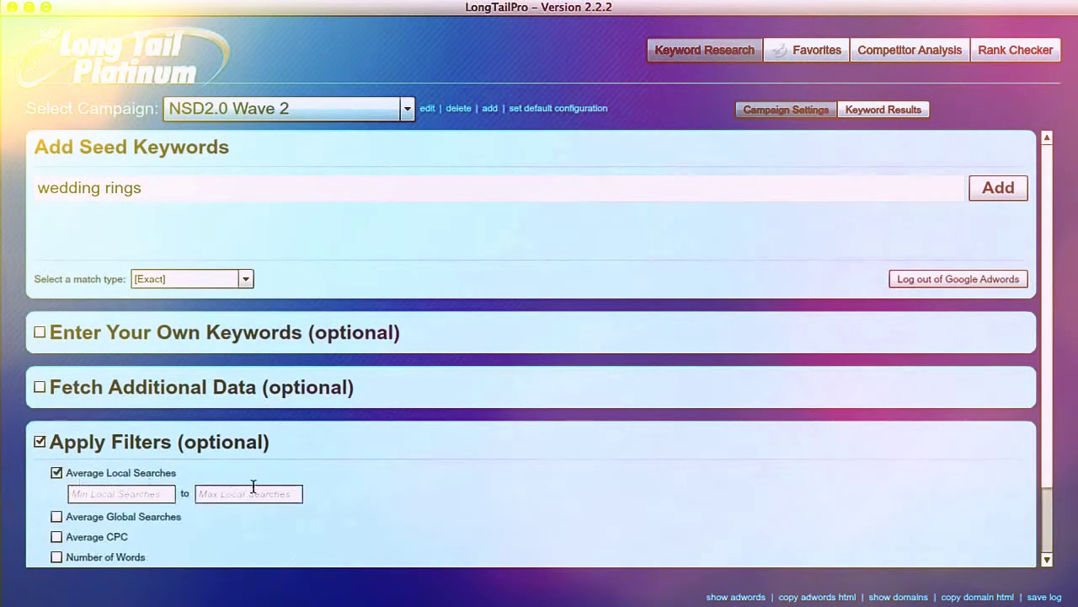
pyautogui.click(129, 493)
pyautogui.write('3000')
pyautogui.press('Tab')
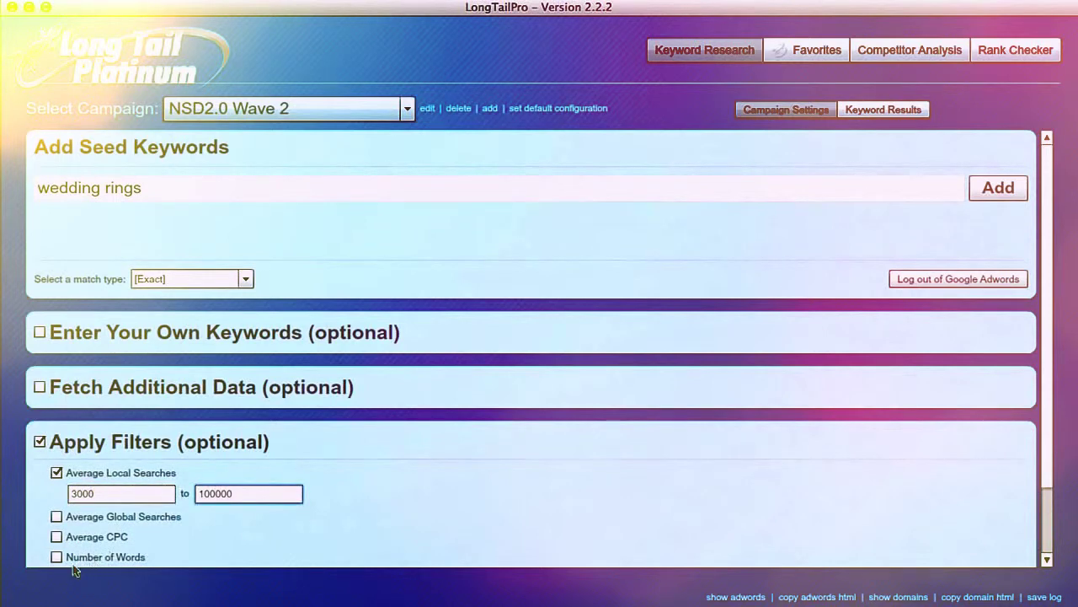
# - Filter by a minimum average CPC of 1.00 and generate the keywords
pyautogui.click(57, 536)
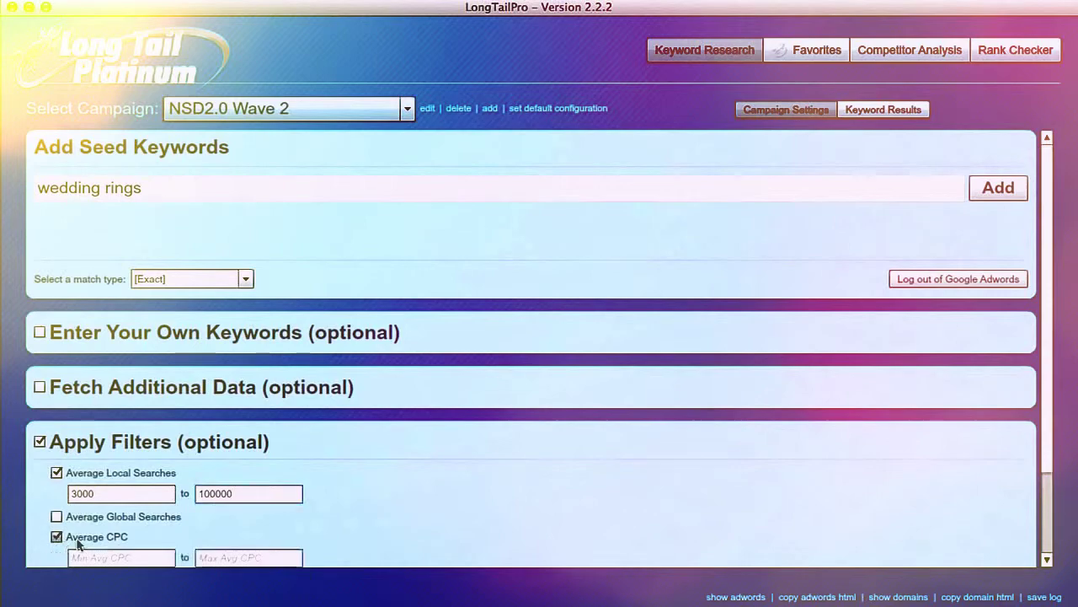
pyautogui.click(162, 554)
pyautogui.write('1.00')
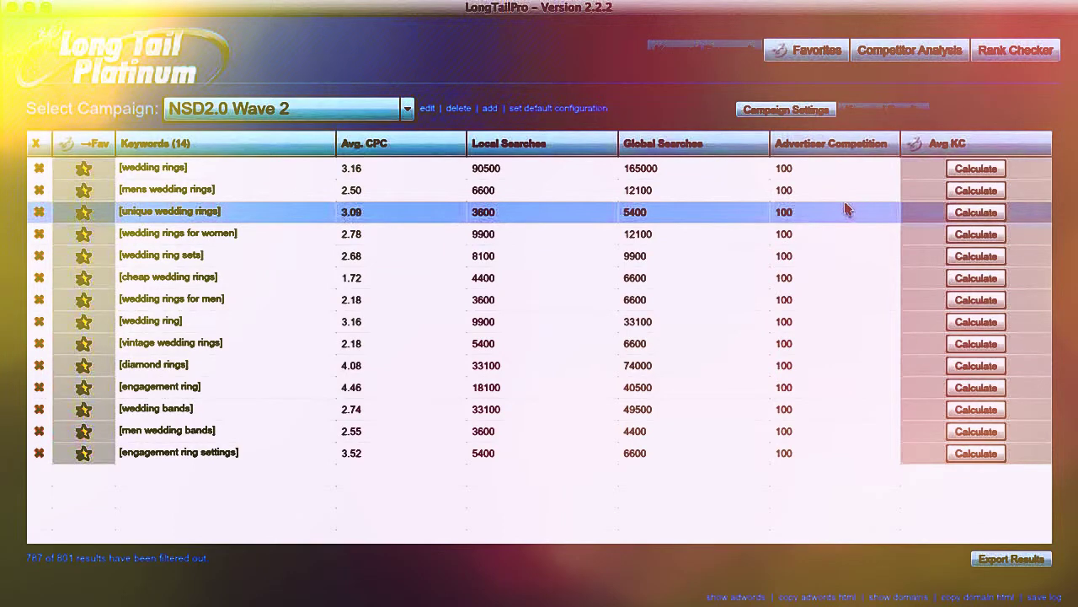
# - Calculate the average KC for the first five keywords, from "wedding rings" through "wedding ring sets"
pyautogui.click(975, 168)
pyautogui.click(975, 190)
pyautogui.click(976, 213)
pyautogui.click(976, 234)
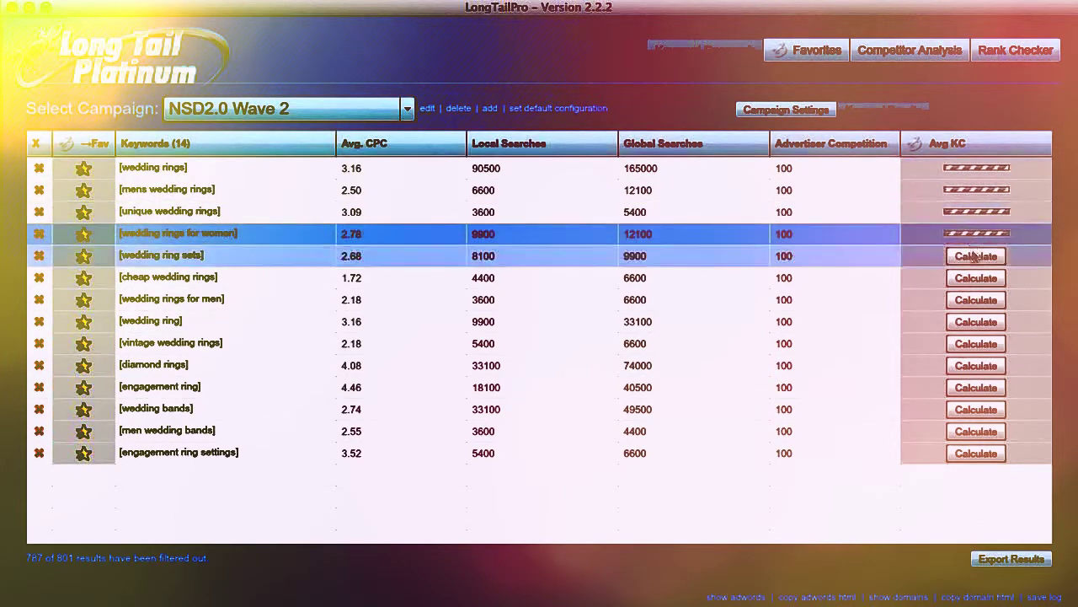
pyautogui.click(976, 256)
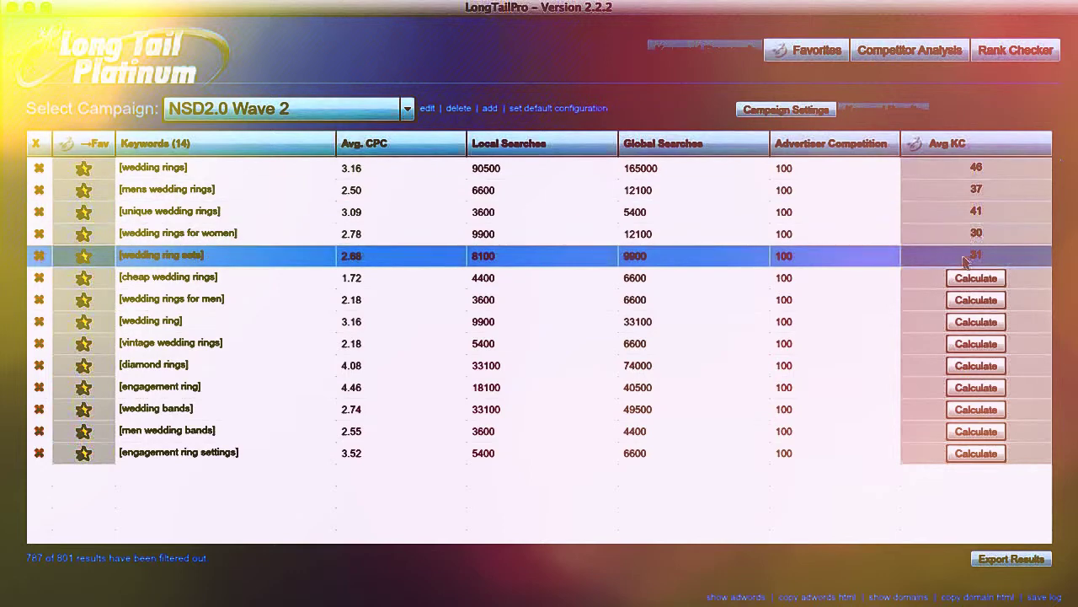
# - Calculate the average KC for the five keywords from "cheap wedding rings" through "diamond rings"
pyautogui.click(976, 278)
pyautogui.click(977, 300)
pyautogui.click(979, 322)
pyautogui.click(981, 344)
pyautogui.click(982, 365)
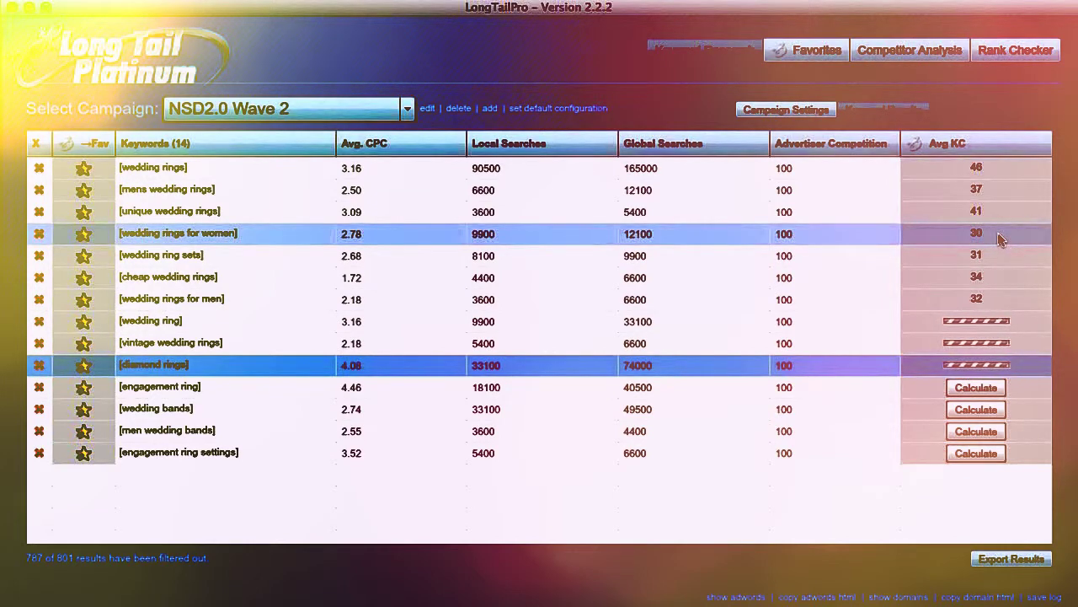
# - Calculate the average KC for "engagement ring", "wedding bands", "men wedding bands" and "engagement ring settings"
pyautogui.click(977, 389)
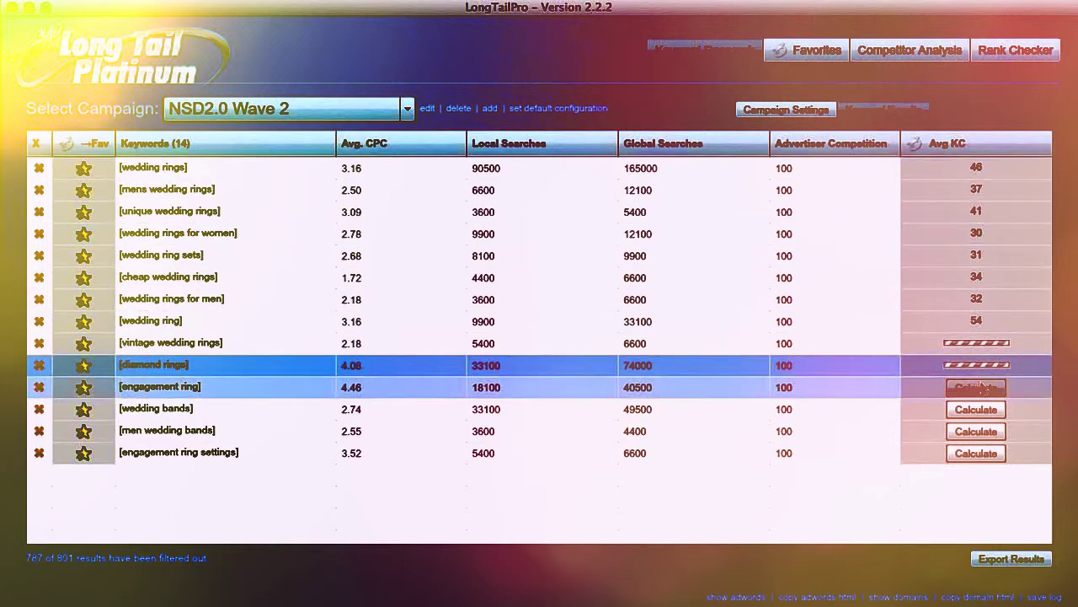
pyautogui.click(978, 413)
pyautogui.click(978, 434)
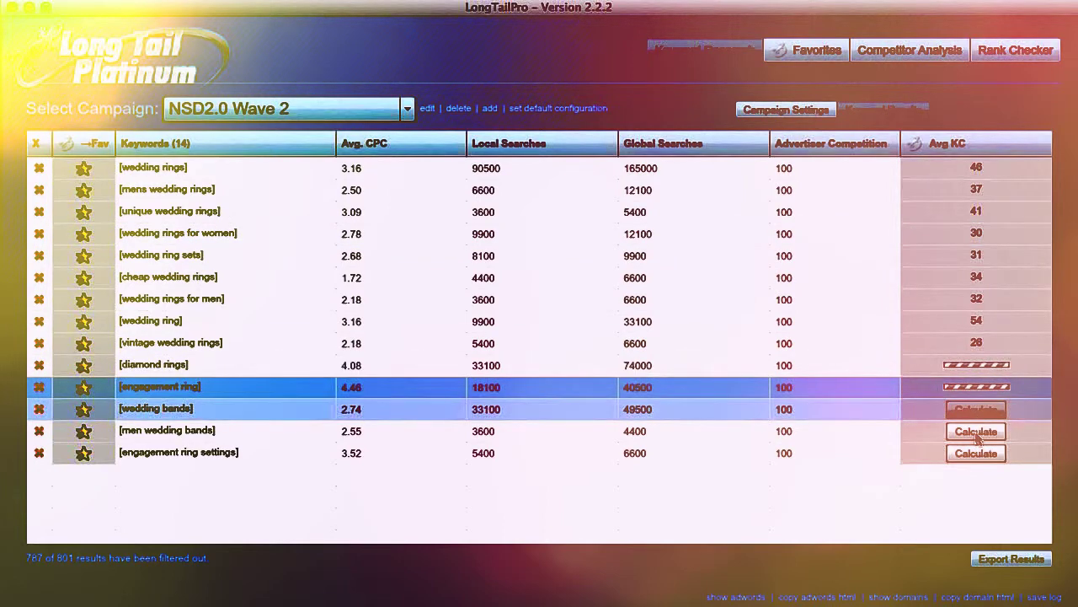
pyautogui.click(978, 455)
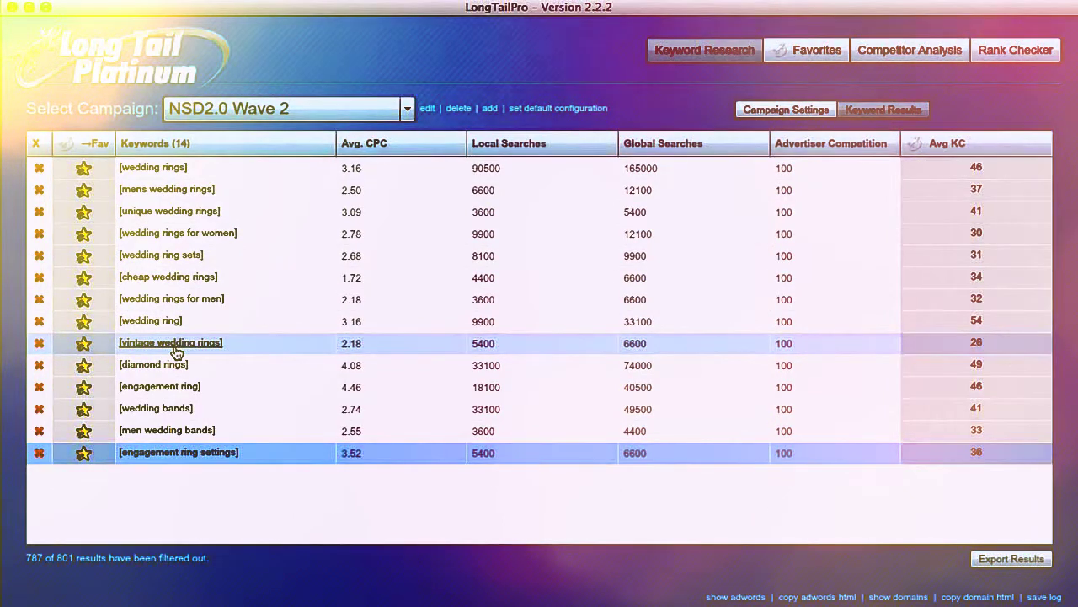
# - Analyze the competition for "vintage wedding rings" and widen the URL and Title columns to read the full entries
pyautogui.doubleClick(176, 351)
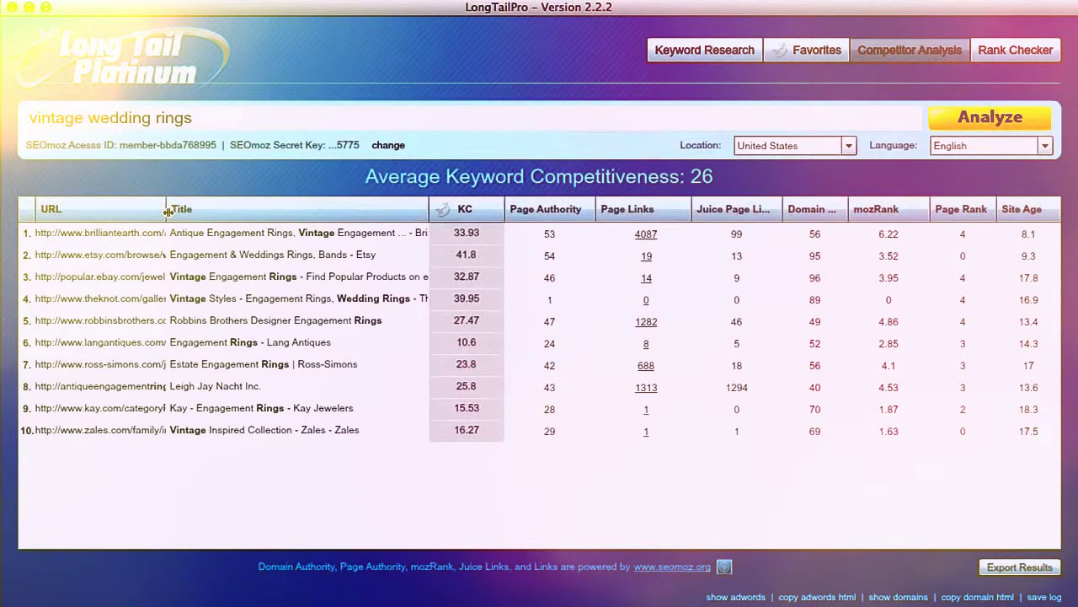
pyautogui.moveTo(167, 212)
pyautogui.mouseDown()
pyautogui.moveTo(609, 220)
pyautogui.moveTo(539, 209)
pyautogui.mouseUp()
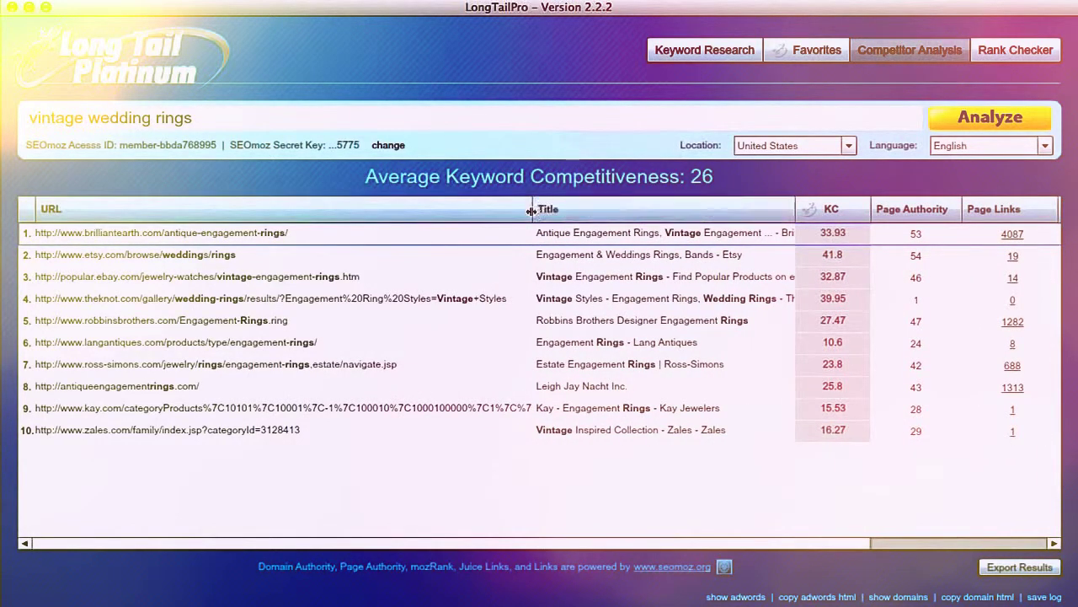
pyautogui.click(217, 117)
pyautogui.press('super+a')
pyautogui.click(243, 126)
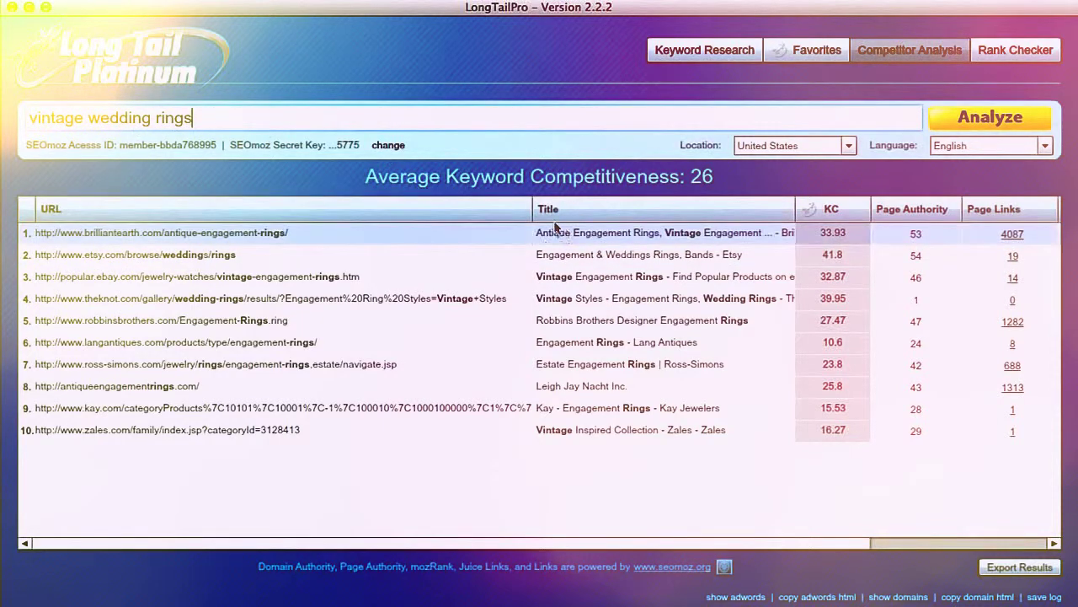
pyautogui.moveTo(533, 209)
pyautogui.mouseDown()
pyautogui.moveTo(578, 209)
pyautogui.moveTo(514, 208)
pyautogui.mouseUp()
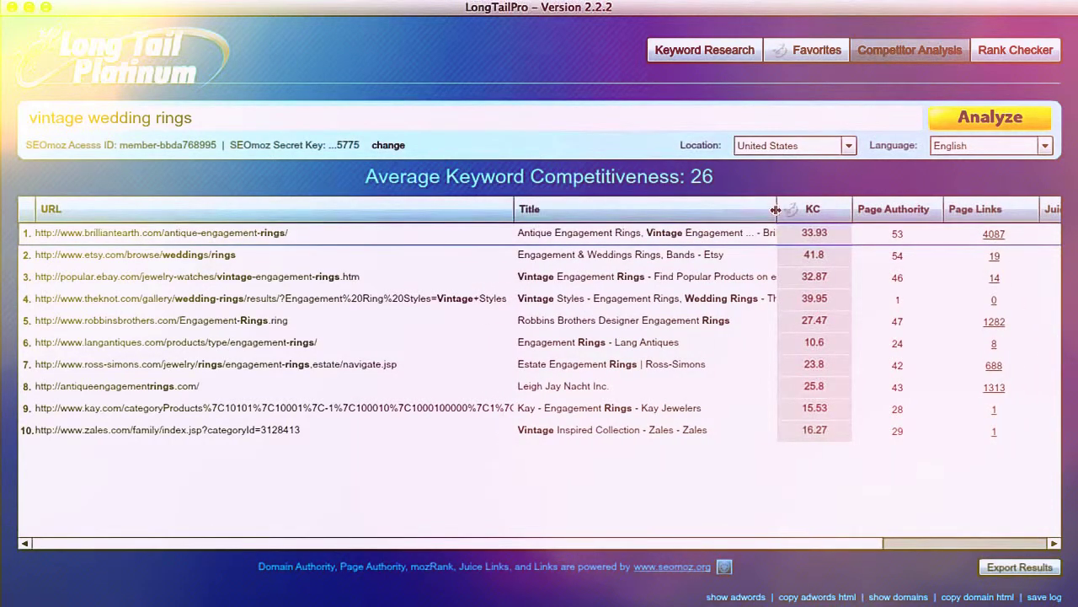
pyautogui.moveTo(776, 211); pyautogui.dragTo(833, 221)
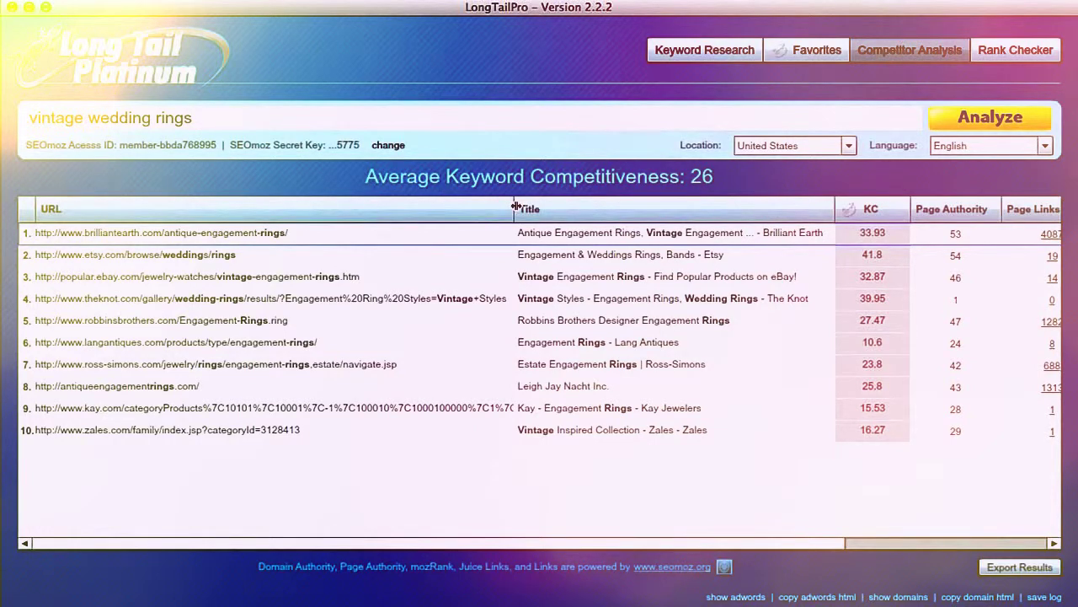
# - Narrow the URL and Title columns so that all competitor metric columns fit in the table
pyautogui.moveTo(516, 206); pyautogui.dragTo(140, 221)
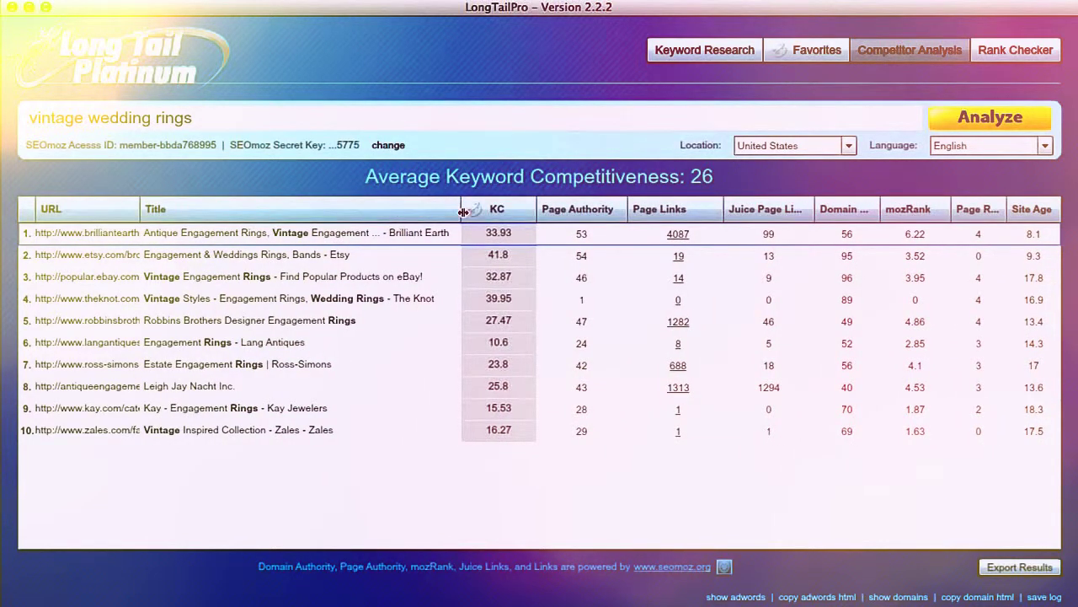
pyautogui.moveTo(464, 212); pyautogui.dragTo(342, 209)
pyautogui.click(473, 238)
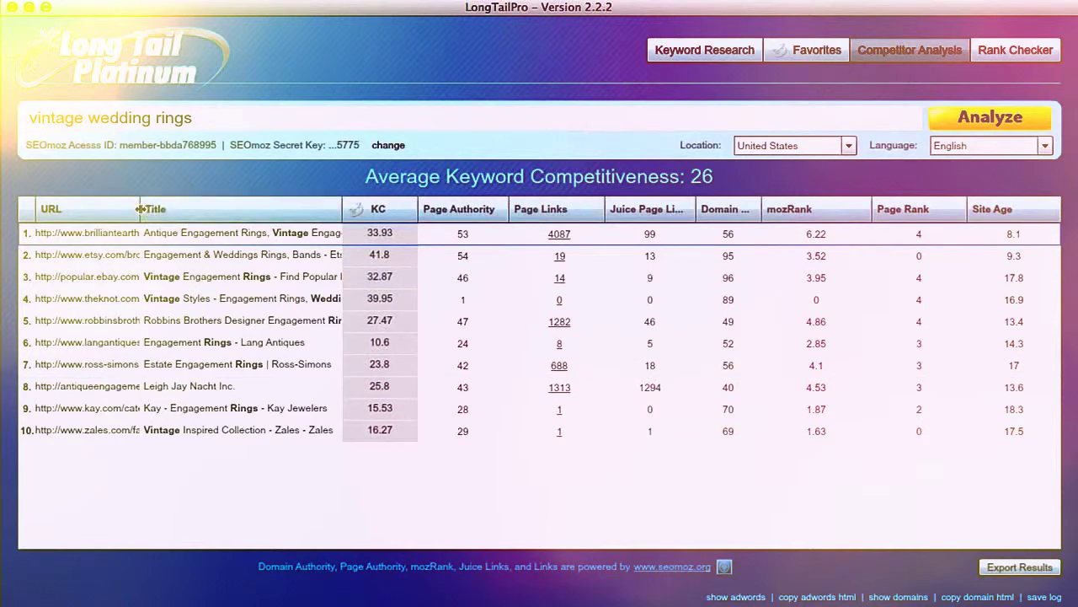
pyautogui.moveTo(139, 209)
pyautogui.mouseDown()
pyautogui.moveTo(330, 210)
pyautogui.moveTo(97, 210)
pyautogui.moveTo(119, 210)
pyautogui.mouseUp()
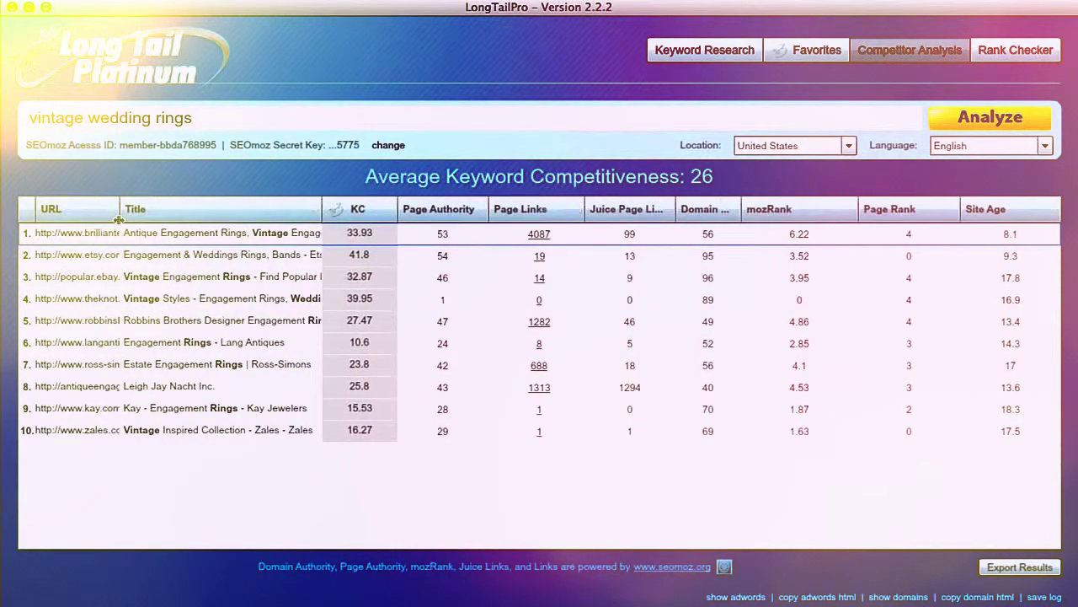
pyautogui.moveTo(320, 212)
pyautogui.mouseDown()
pyautogui.moveTo(261, 211)
pyautogui.moveTo(320, 211)
pyautogui.mouseUp()
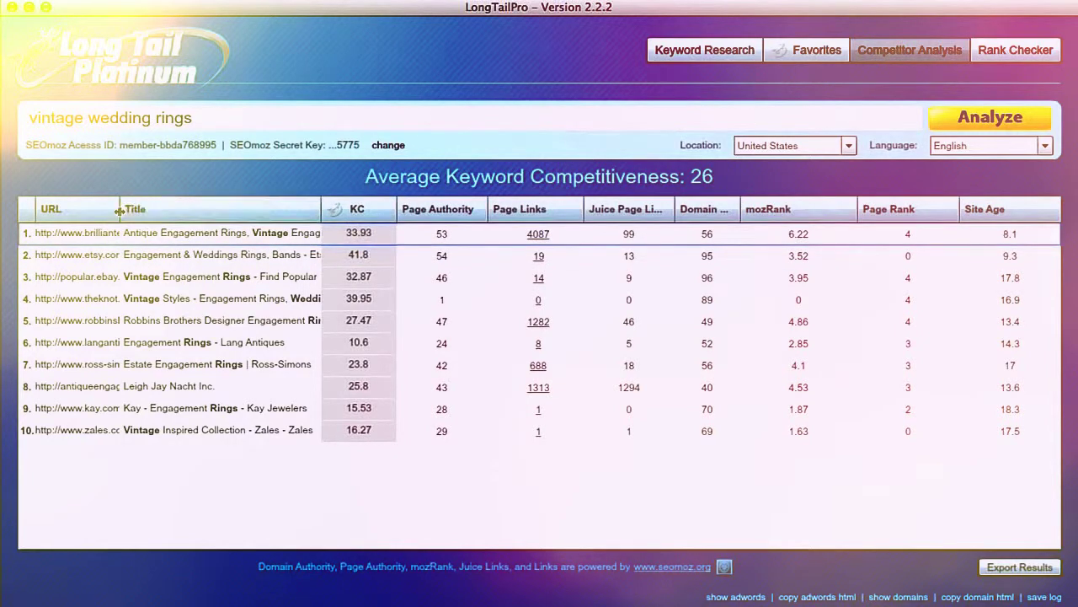
# - Widen the URL column and narrow the Title column in the "vintage wedding rings" competitor table, and return to the keyword results
pyautogui.moveTo(121, 210); pyautogui.dragTo(209, 211)
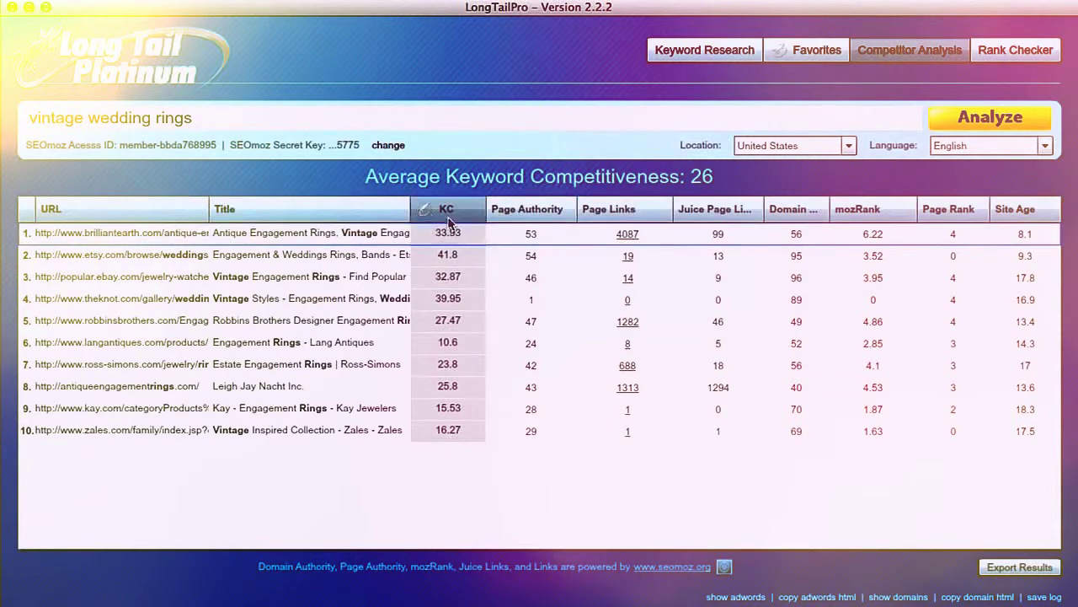
pyautogui.moveTo(412, 209); pyautogui.dragTo(331, 210)
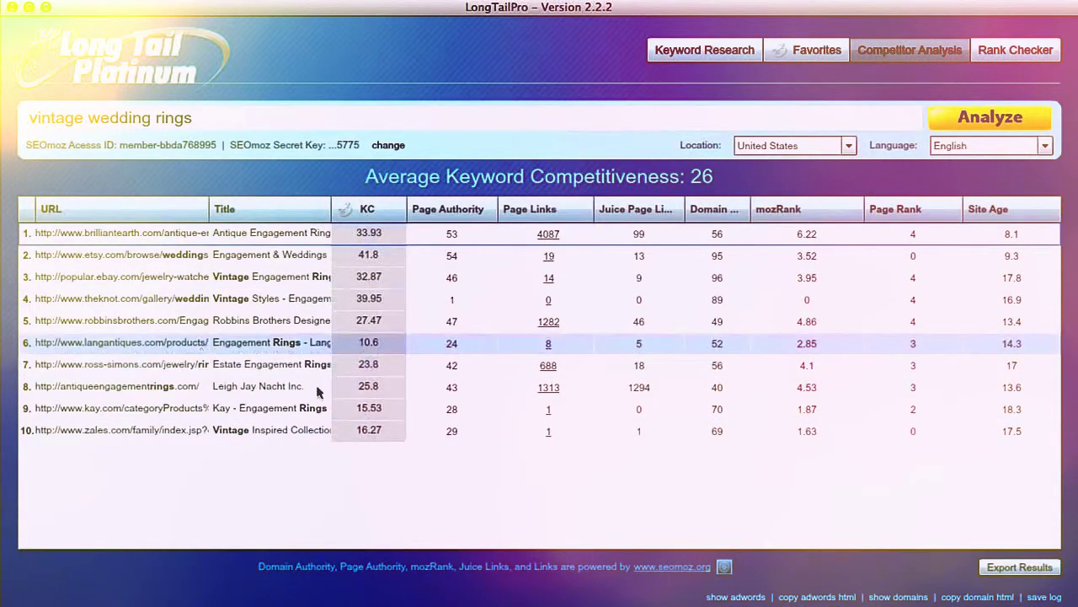
pyautogui.click(706, 52)
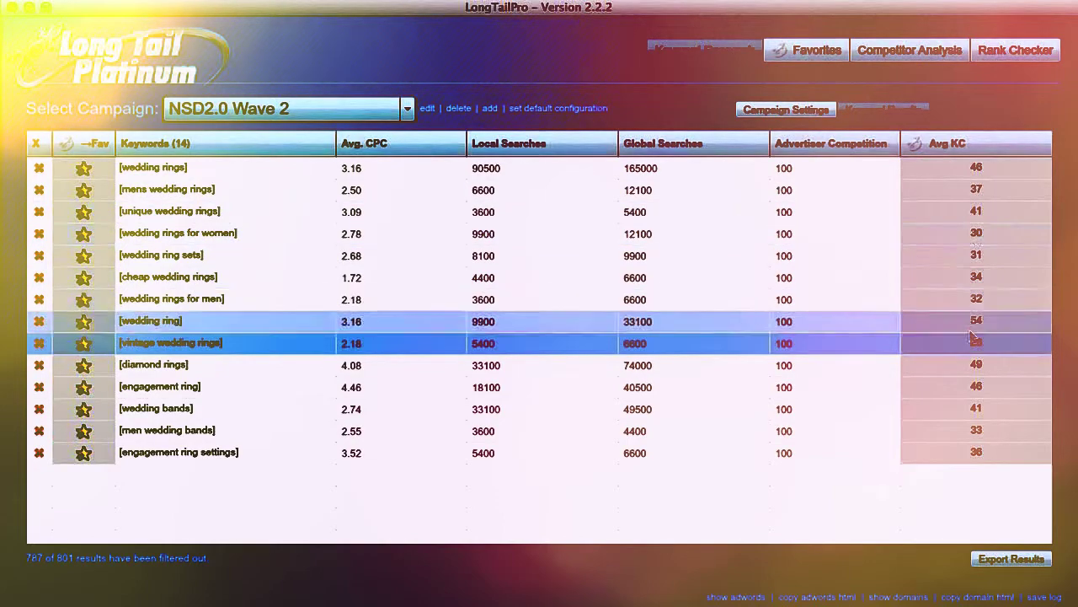
# - Analyze the competition for "wedding rings for women" and resize the Title and URL columns to read the titles and all metrics
pyautogui.click(163, 235)
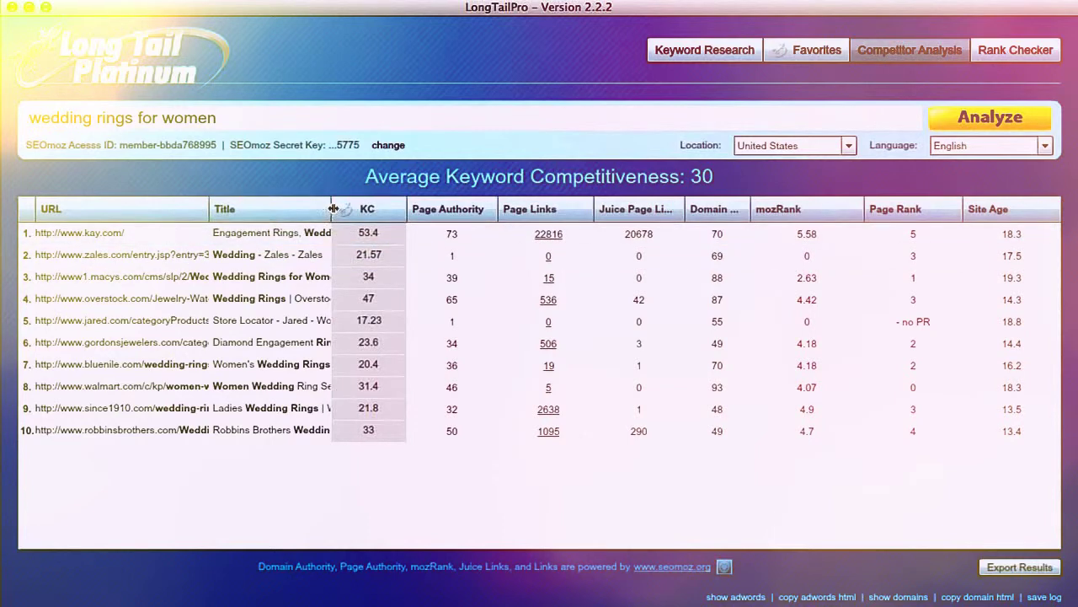
pyautogui.moveTo(332, 209); pyautogui.dragTo(565, 209)
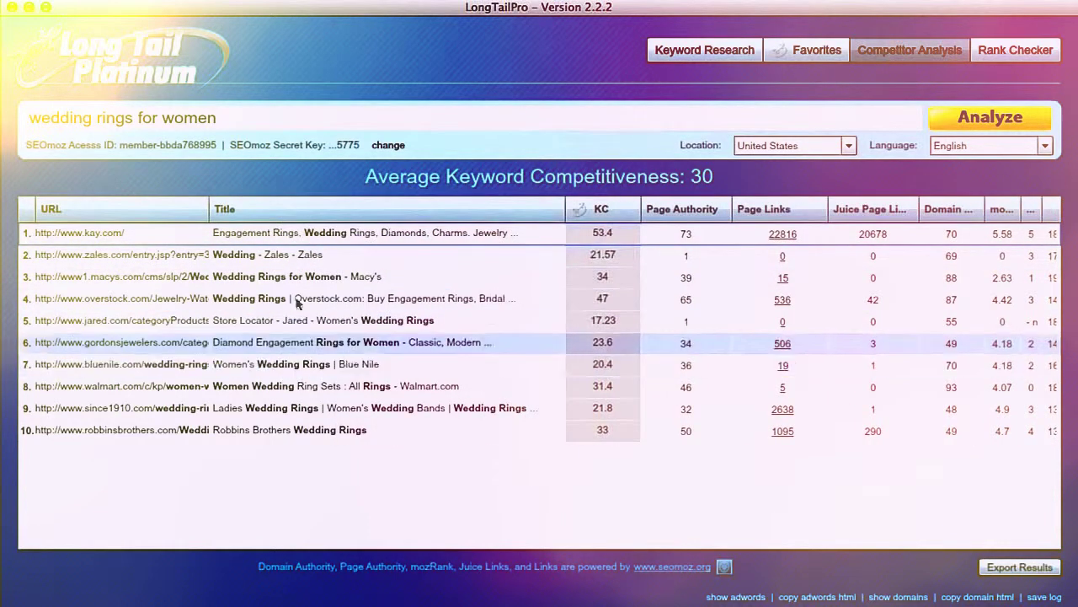
pyautogui.moveTo(209, 209); pyautogui.dragTo(188, 219)
pyautogui.moveTo(547, 210); pyautogui.dragTo(265, 211)
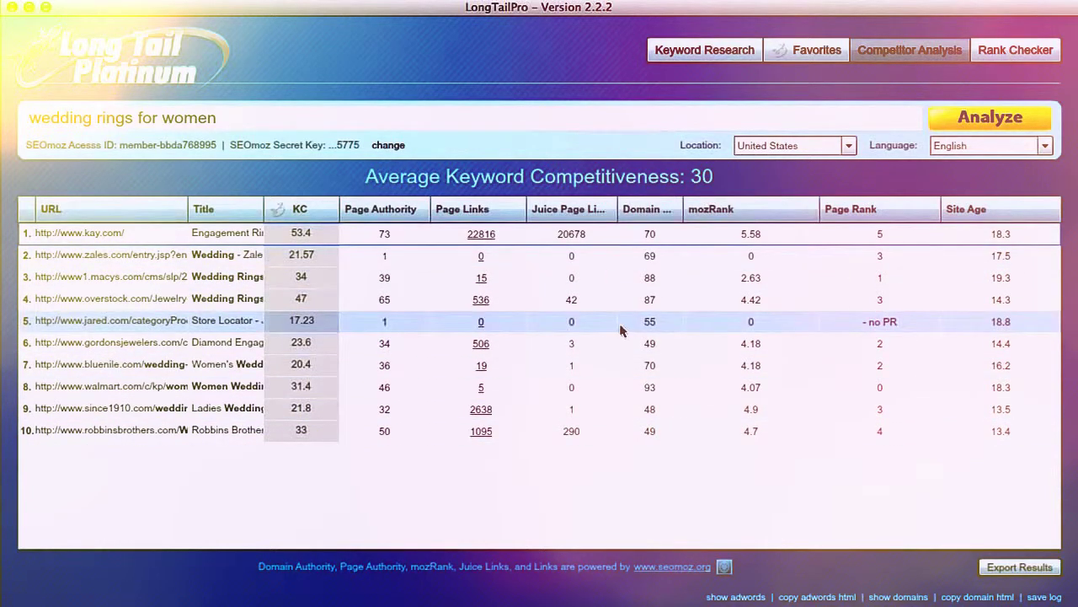
pyautogui.moveTo(264, 209); pyautogui.dragTo(371, 216)
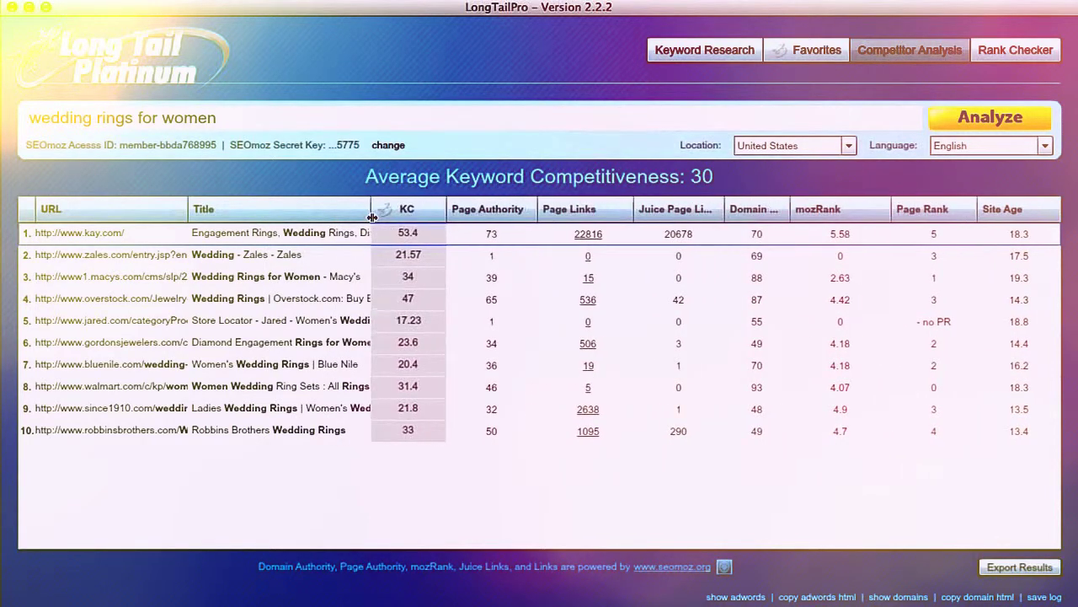
# - Reopen the competitor analysis for "vintage wedding rings" from the keyword results
pyautogui.click(719, 49)
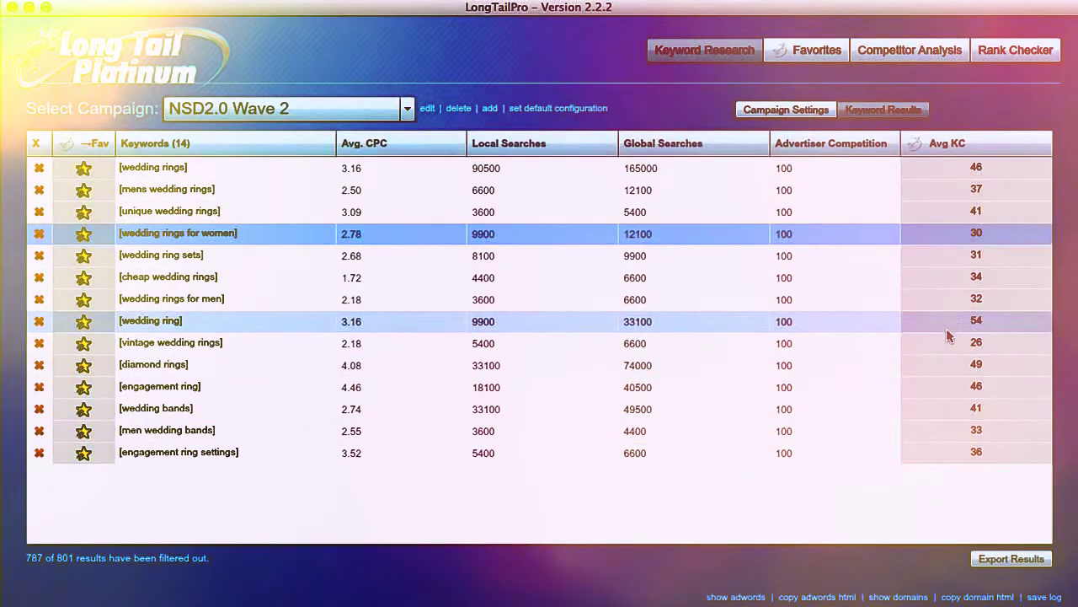
pyautogui.doubleClick(171, 352)
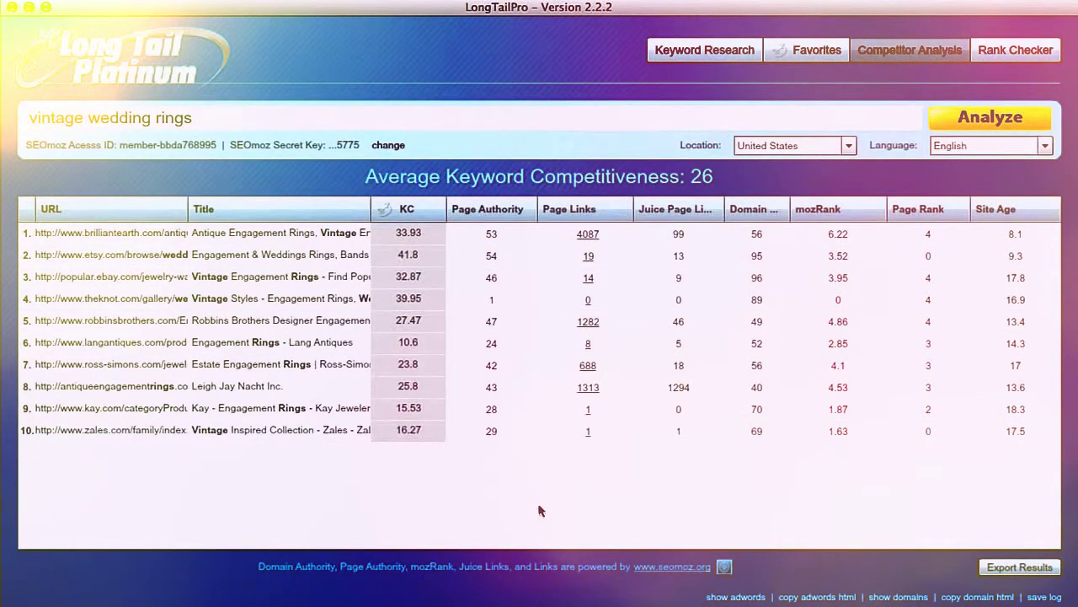
# - Remove the seed keyword "wedding rings" from the campaign settings
pyautogui.click(752, 60)
pyautogui.click(786, 111)
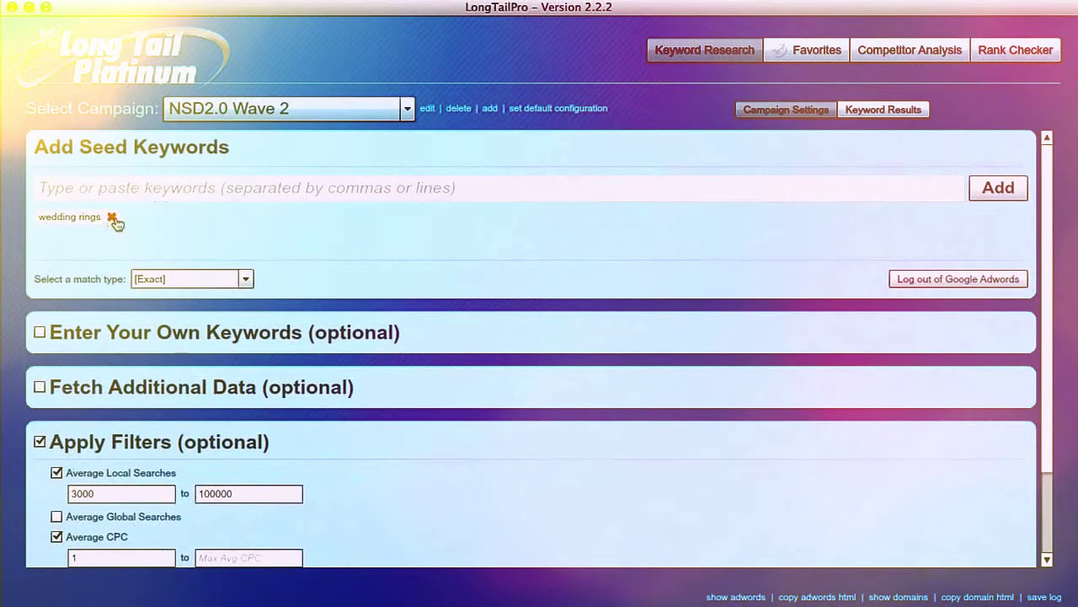
pyautogui.click(114, 219)
# - Add the seed keywords certification, license, board exam, permit and apply for, and generate the keyword results
pyautogui.click(117, 188)
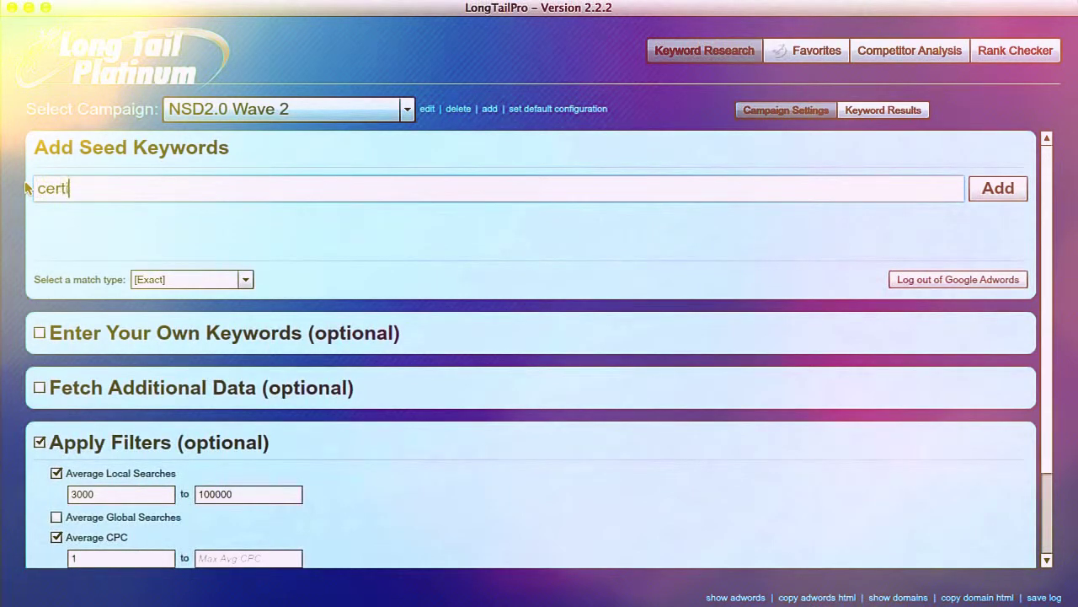
pyautogui.write('fication, ')
pyautogui.write('licens')
pyautogui.press('BackSpace')
pyautogui.write('cense, ')
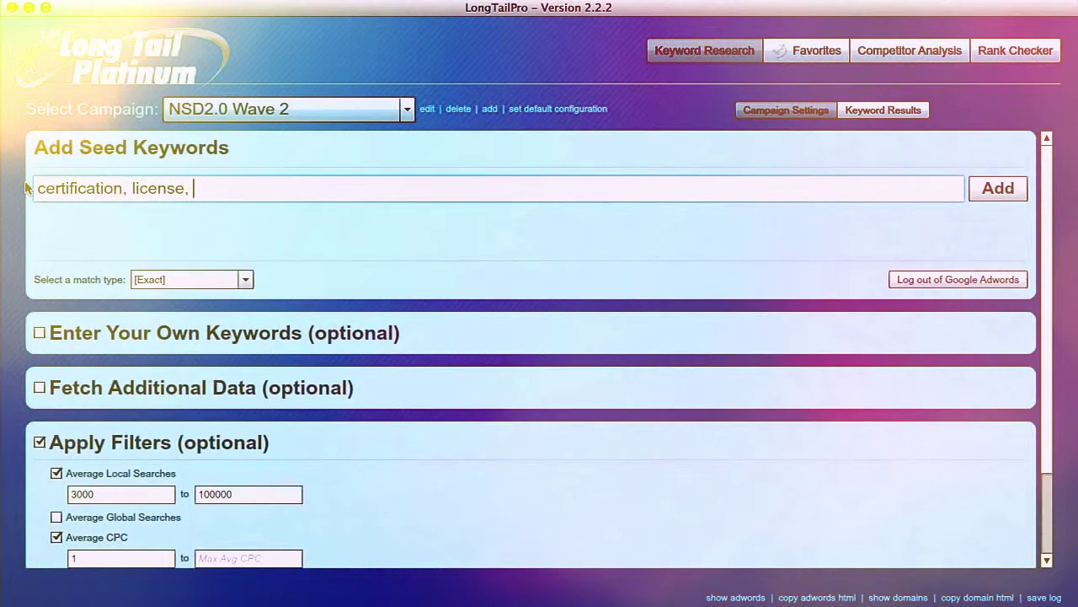
pyautogui.write('board exam, ')
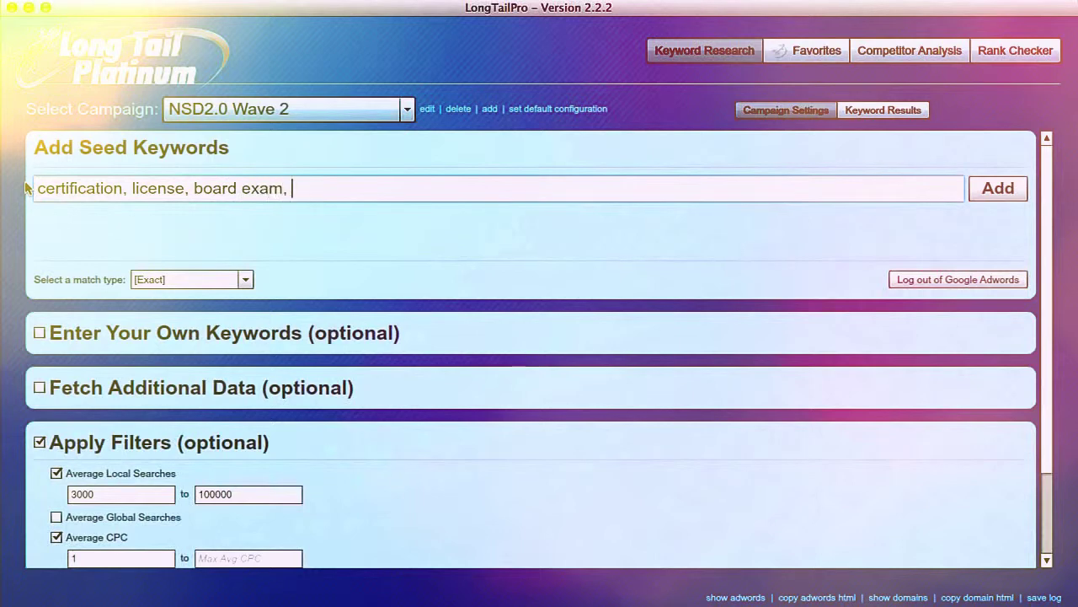
pyautogui.write('permit')
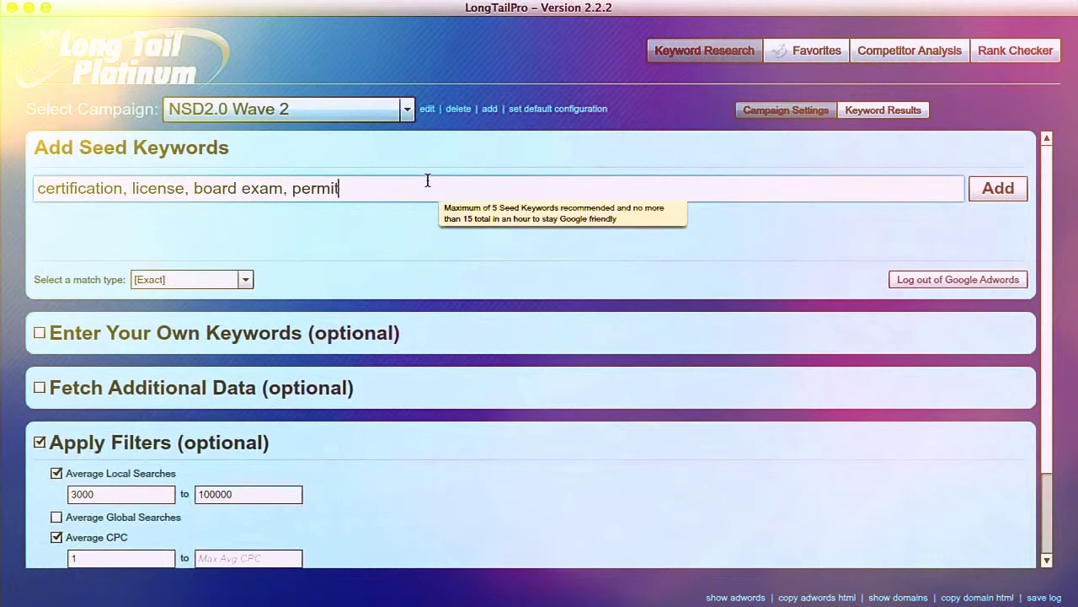
pyautogui.write(', apply for')
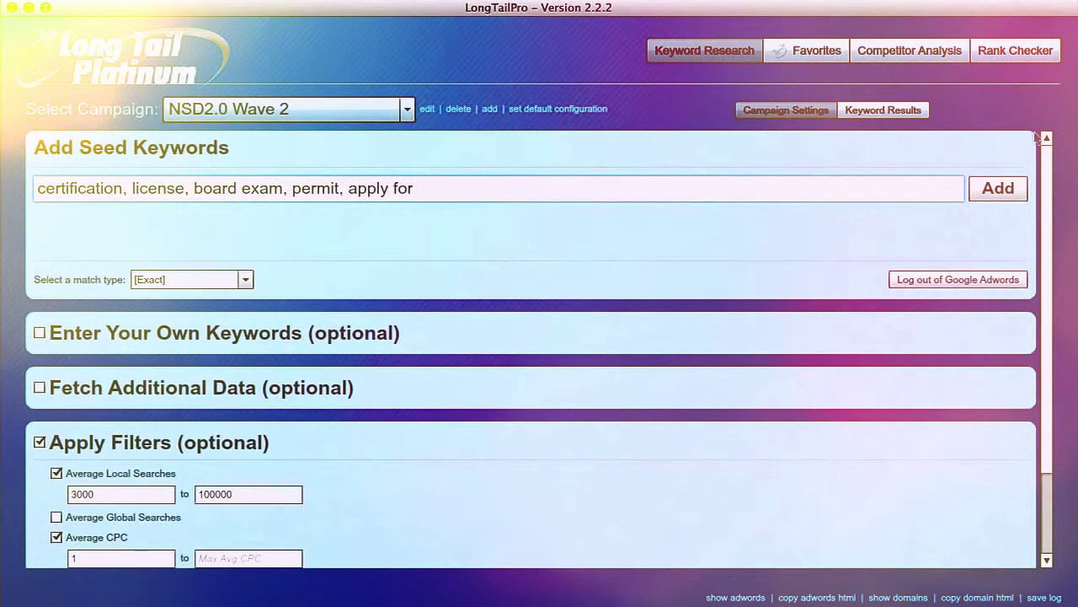
pyautogui.click(987, 191)
pyautogui.scroll(-3, 801, 294)
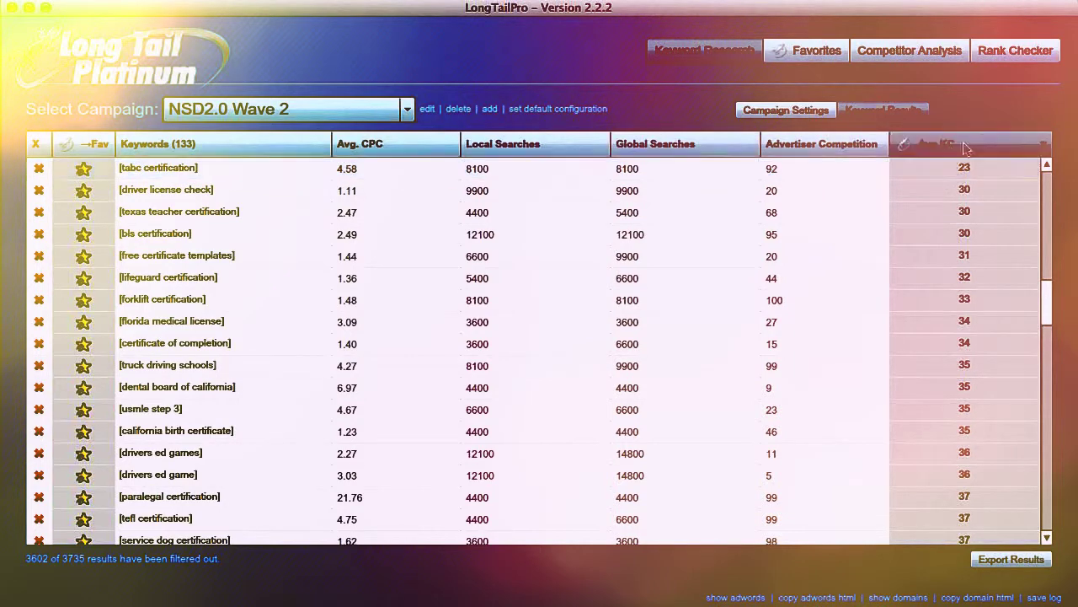
# - Analyze the competition for "tabc certification" and resize the URL and Title columns so that all metric columns fit
pyautogui.click(167, 171)
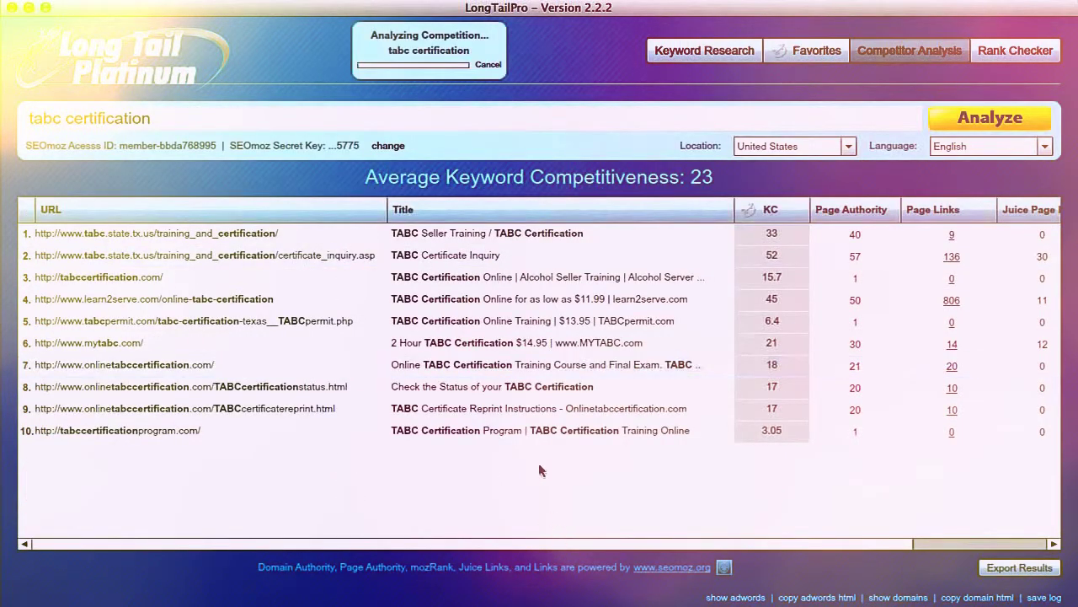
pyautogui.moveTo(389, 209); pyautogui.dragTo(215, 213)
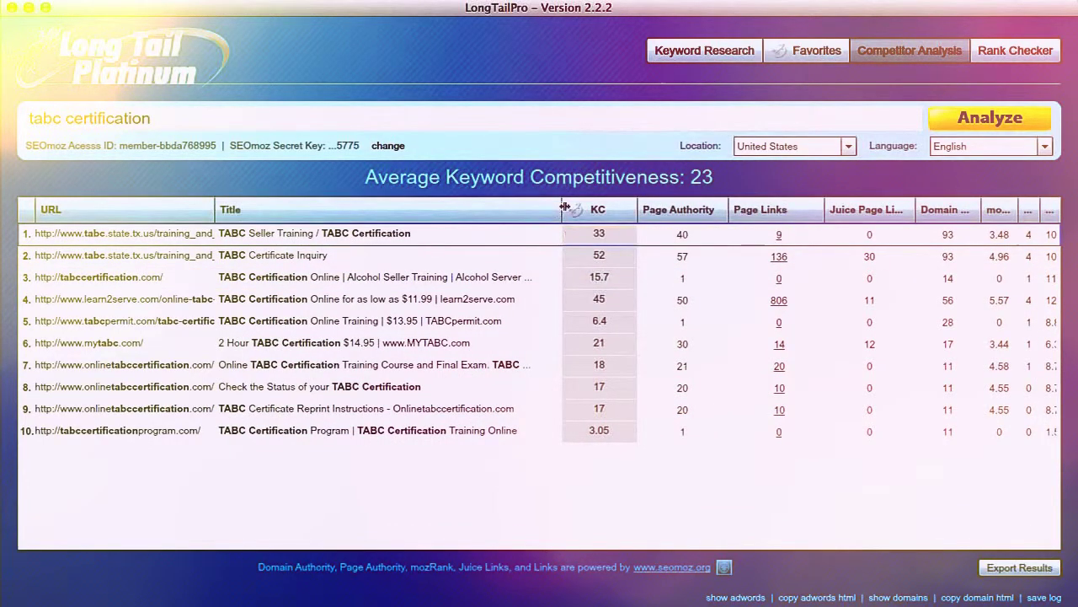
pyautogui.moveTo(561, 209); pyautogui.dragTo(463, 211)
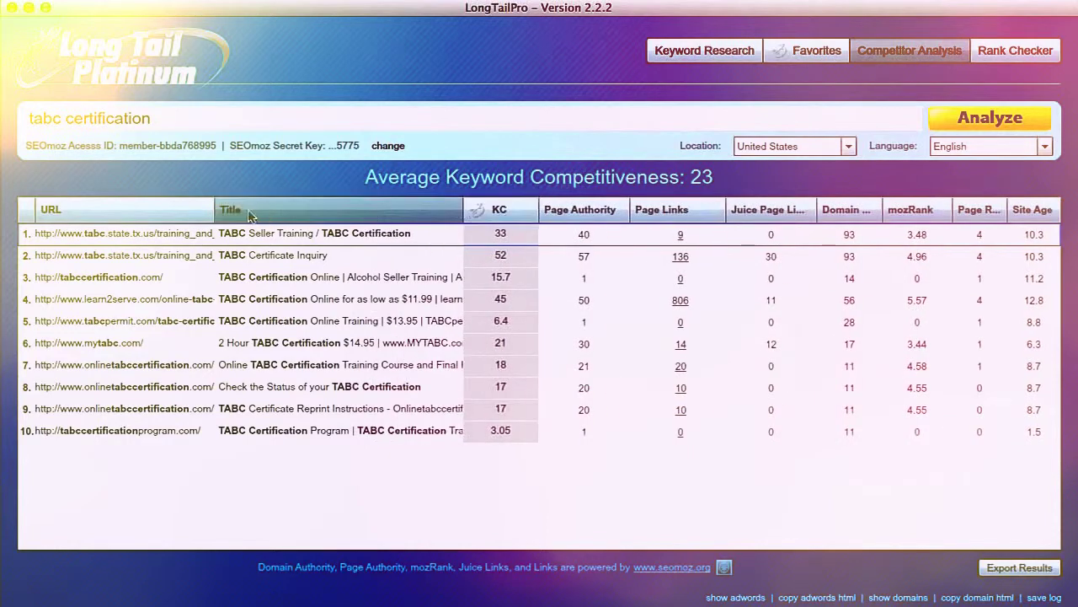
pyautogui.moveTo(216, 210); pyautogui.dragTo(320, 210)
pyautogui.click(90, 278)
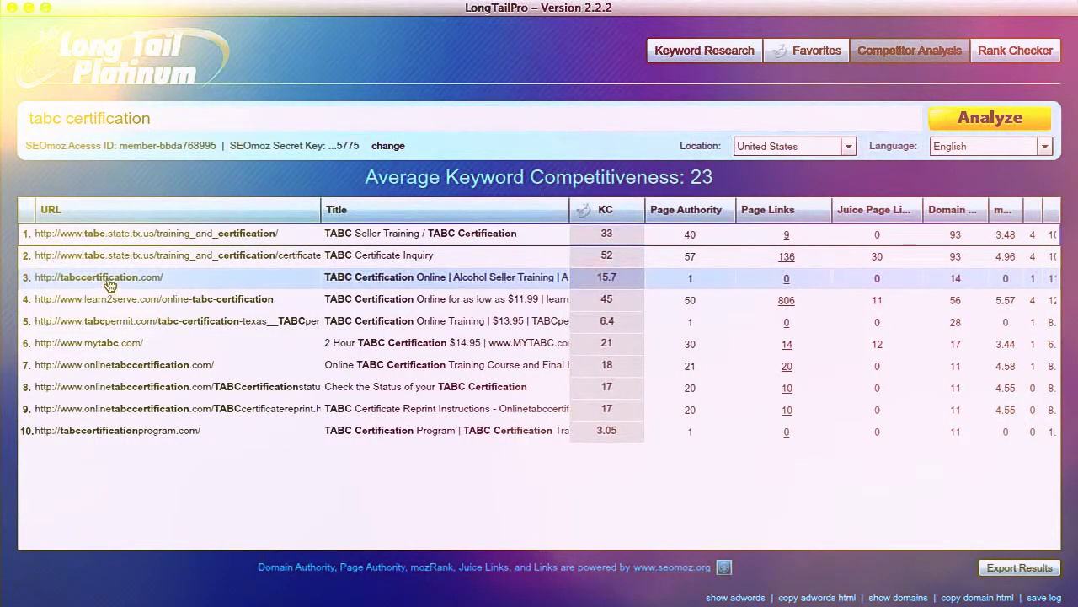
pyautogui.moveTo(318, 209); pyautogui.dragTo(174, 209)
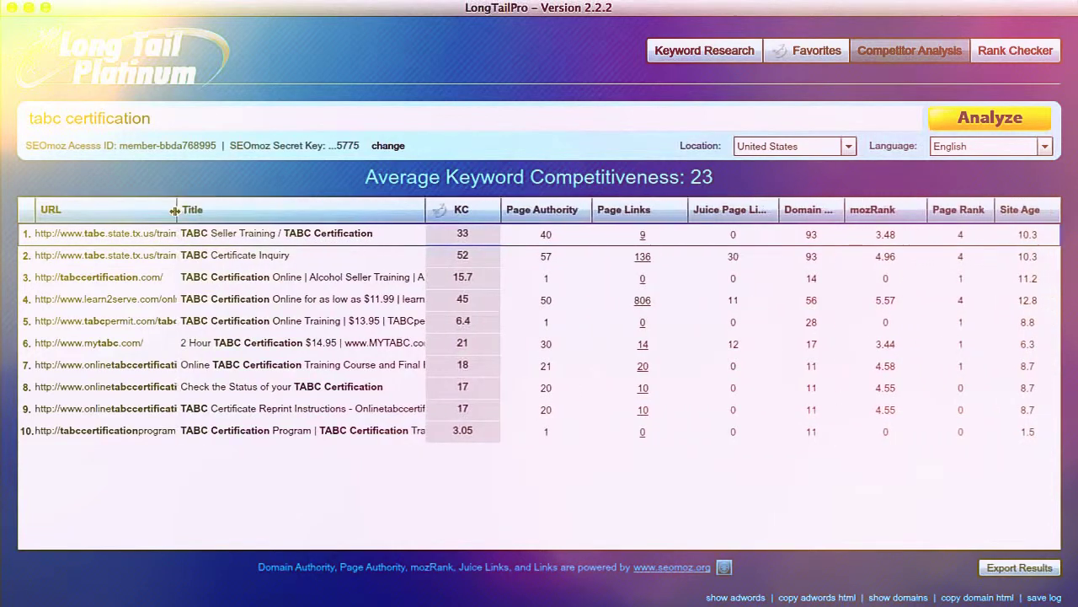
pyautogui.moveTo(422, 211); pyautogui.dragTo(321, 219)
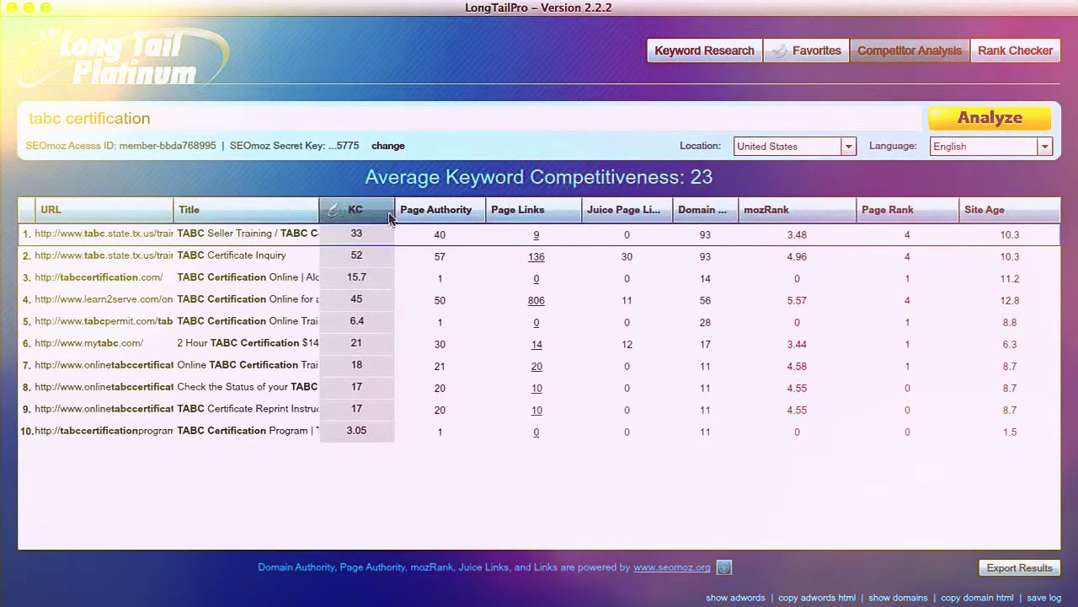
# - Inspect the Page Authority values and the tabccertification.com entry among the competitors, and slightly widen the URL column
pyautogui.click(421, 259)
pyautogui.click(461, 298)
pyautogui.click(126, 282)
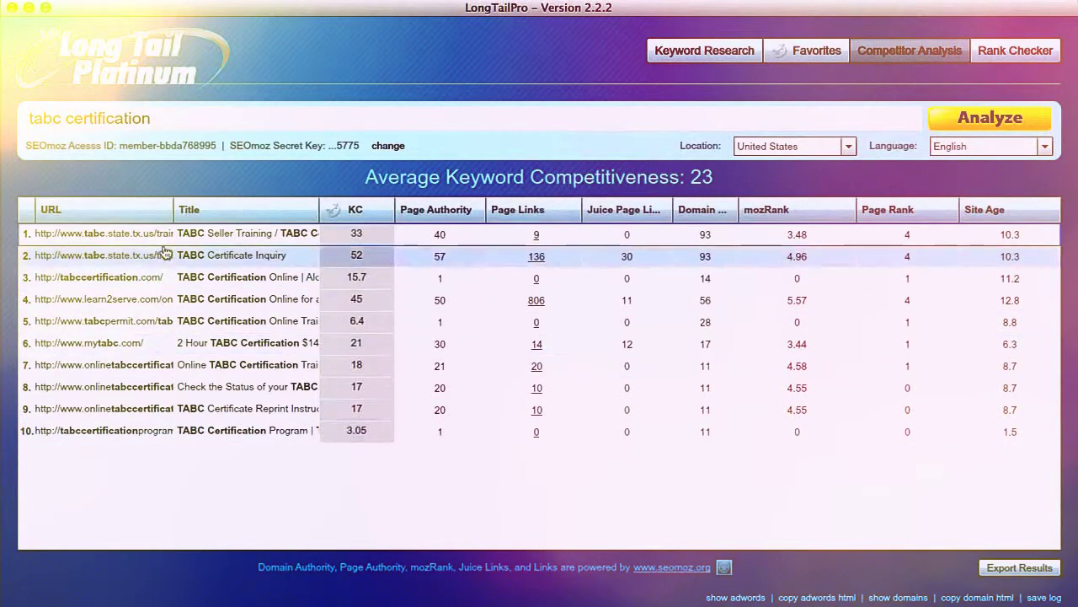
pyautogui.moveTo(174, 210); pyautogui.dragTo(201, 210)
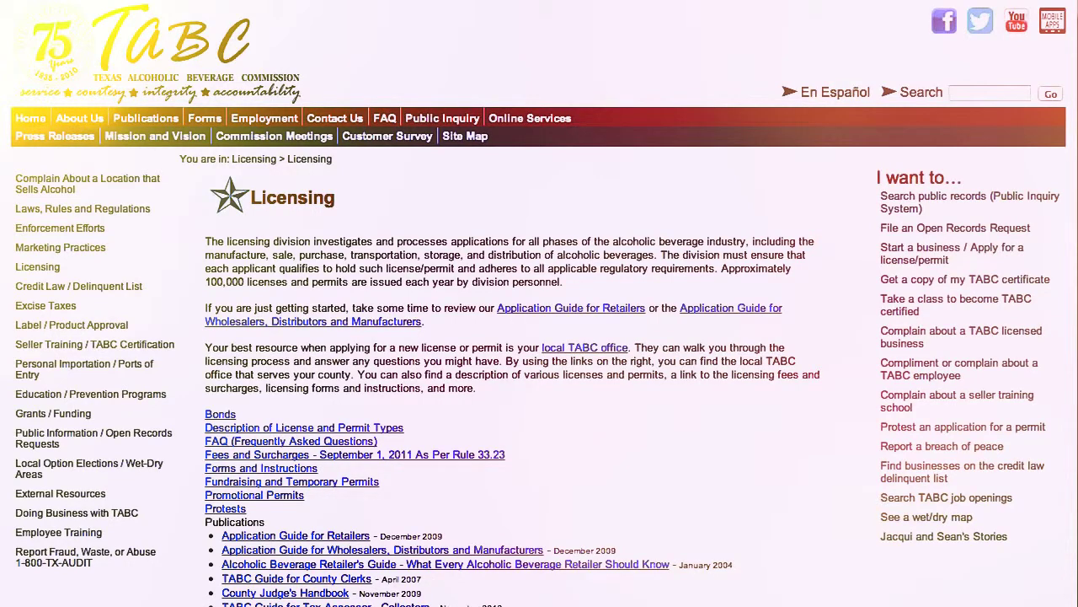
# - In the web browser, search Google for "tabc certification" and look through the first results page
pyautogui.write('go')
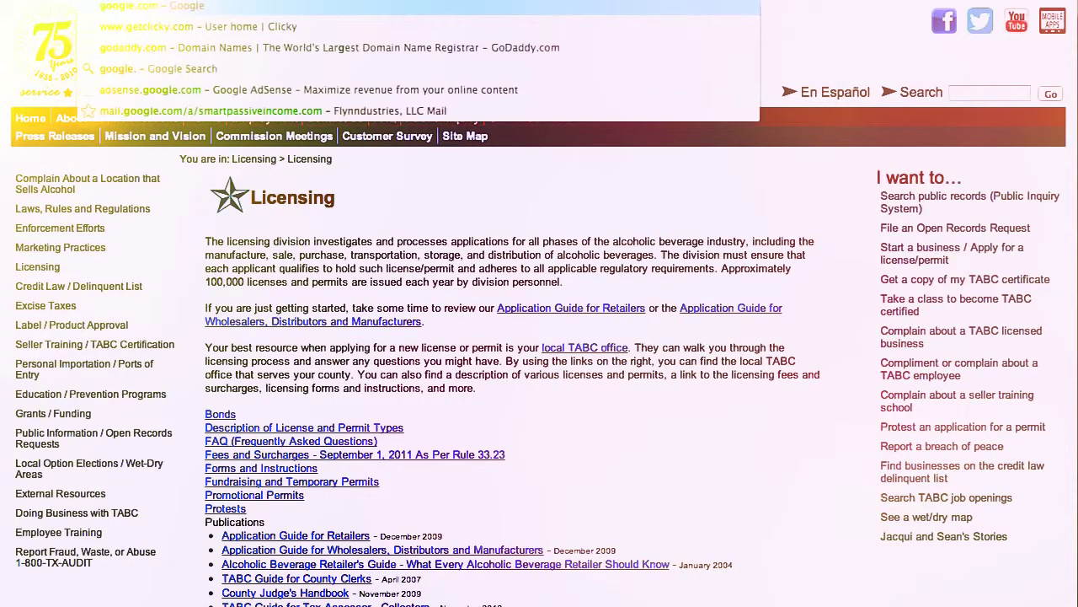
pyautogui.press('Return')
pyautogui.write('ta')
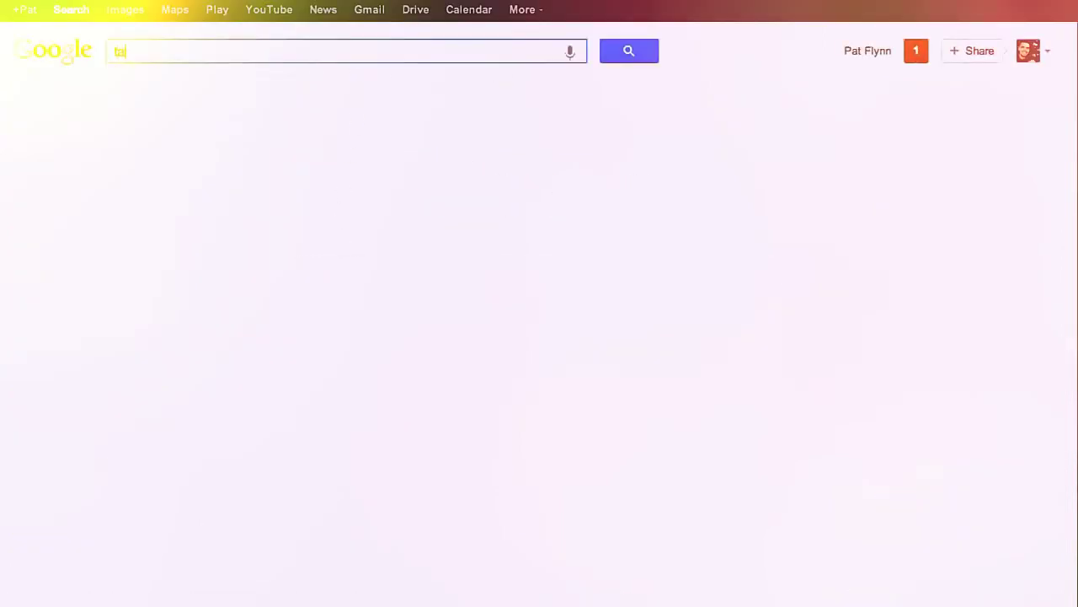
pyautogui.write('bc cert')
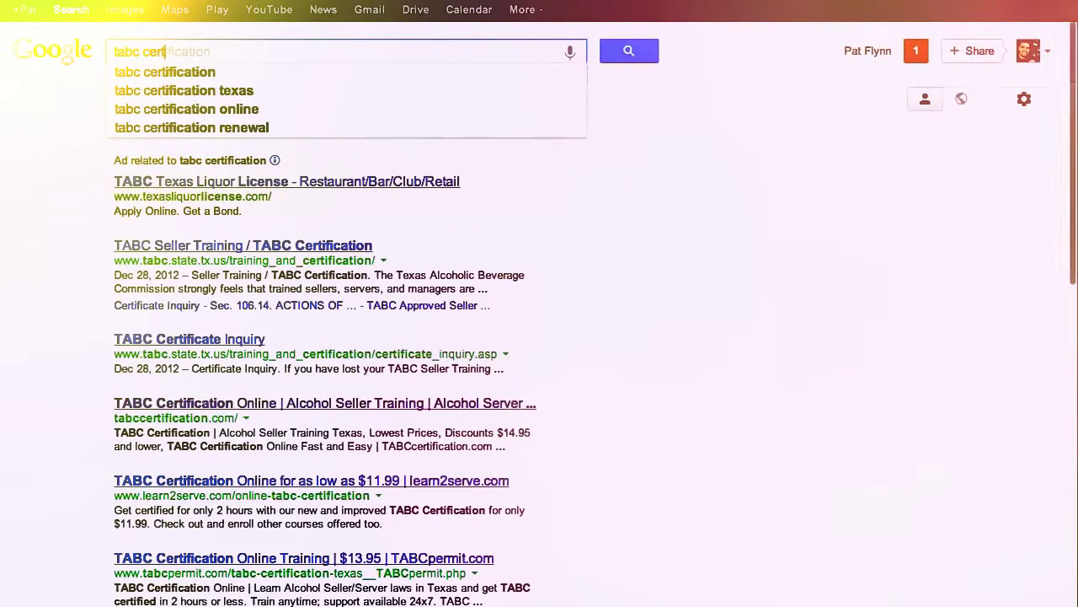
pyautogui.press('Down')
pyautogui.press('Return')
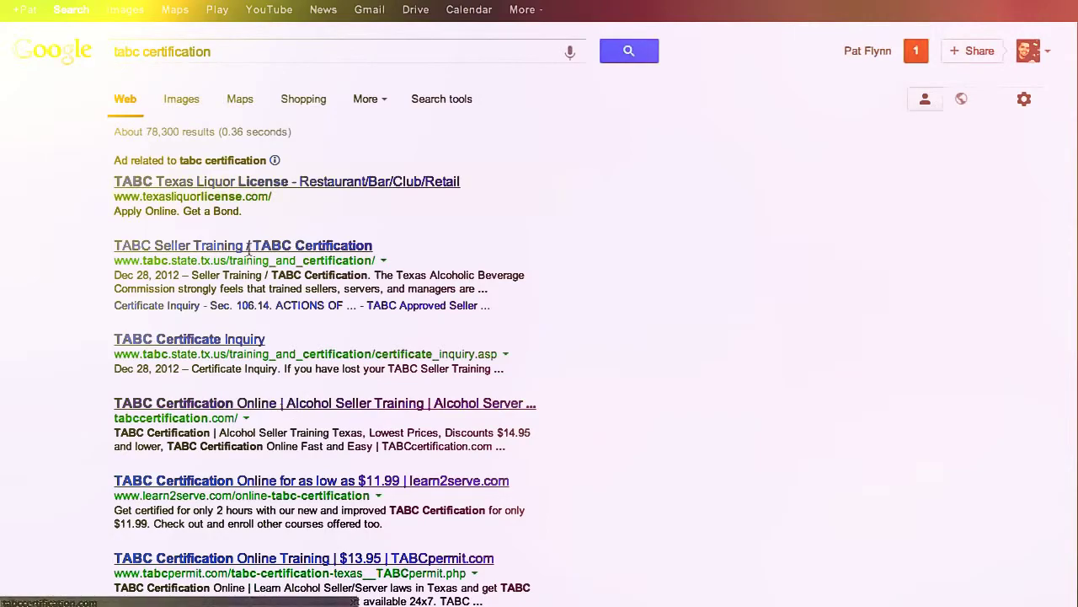
pyautogui.scroll(-10, 599, 347)
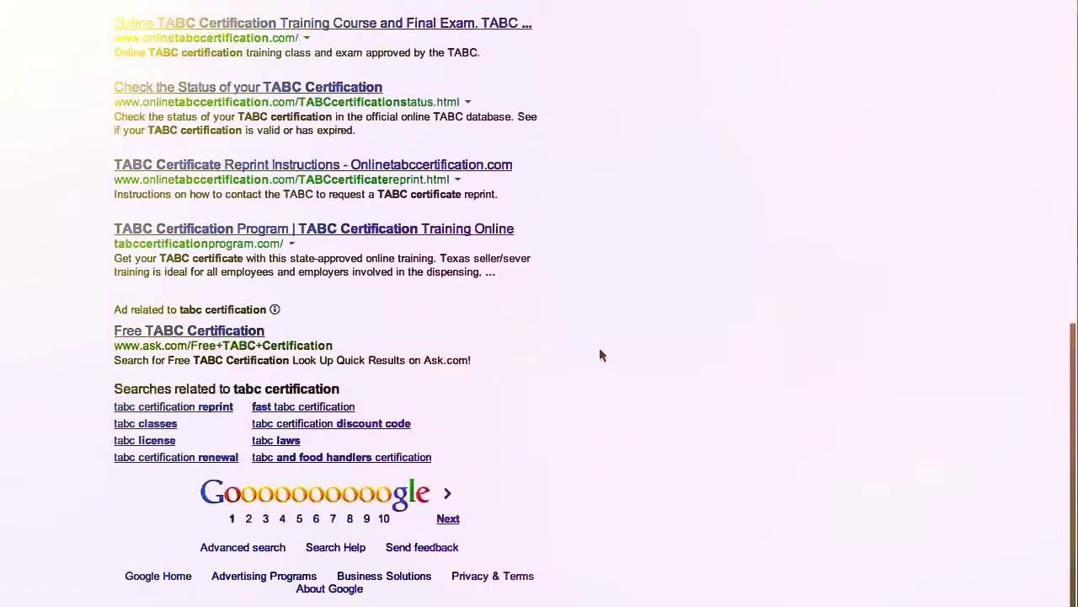
pyautogui.scroll(10, 599, 347)
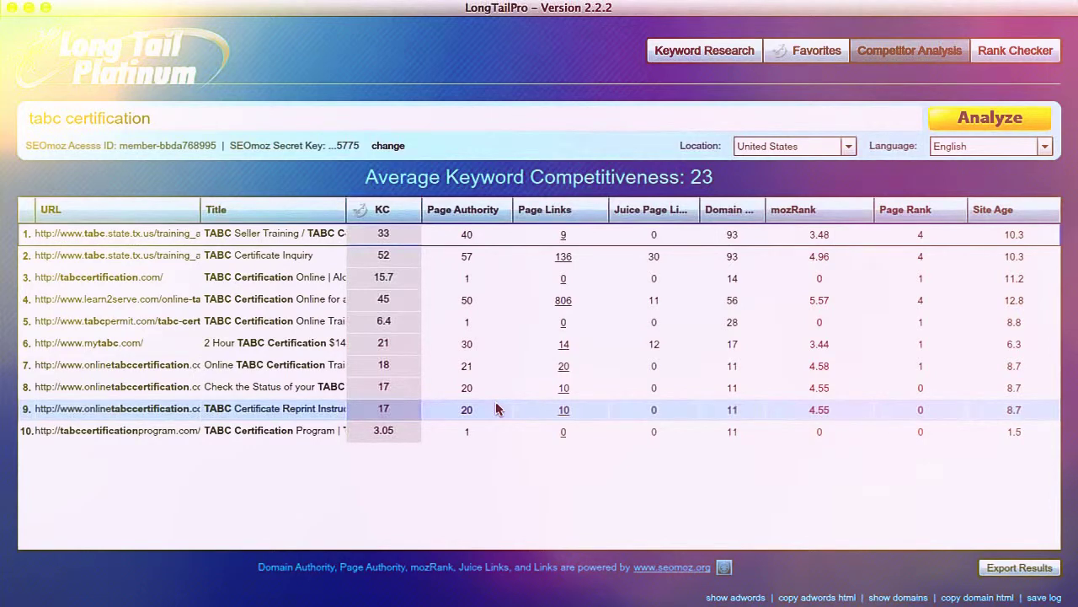
# - Analyze the competition for "driver license check" in LongTailPro and recheck its row in the keyword results
pyautogui.click(700, 52)
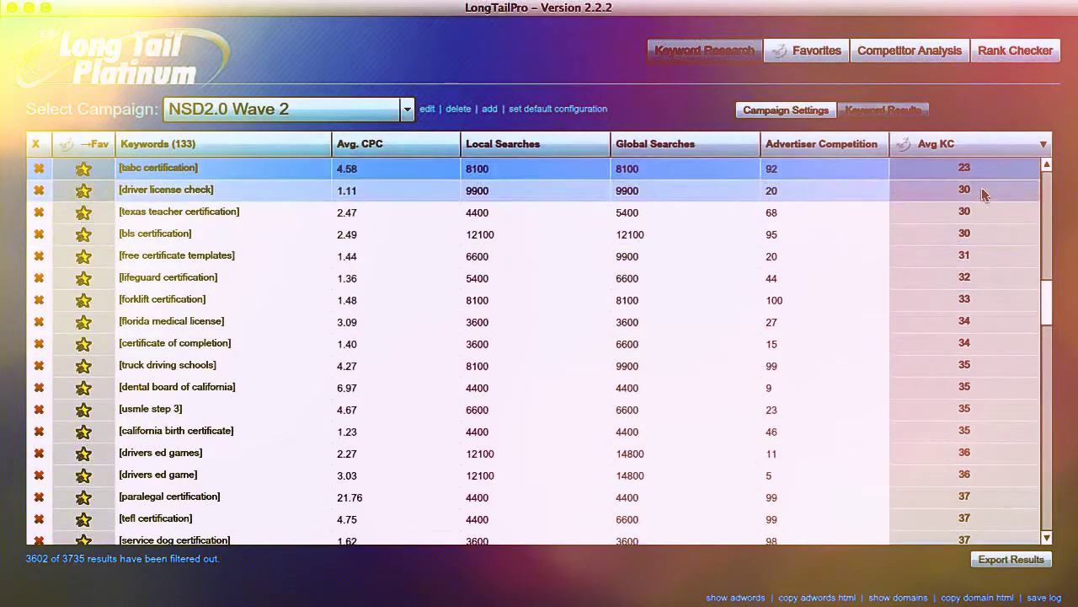
pyautogui.click(190, 193)
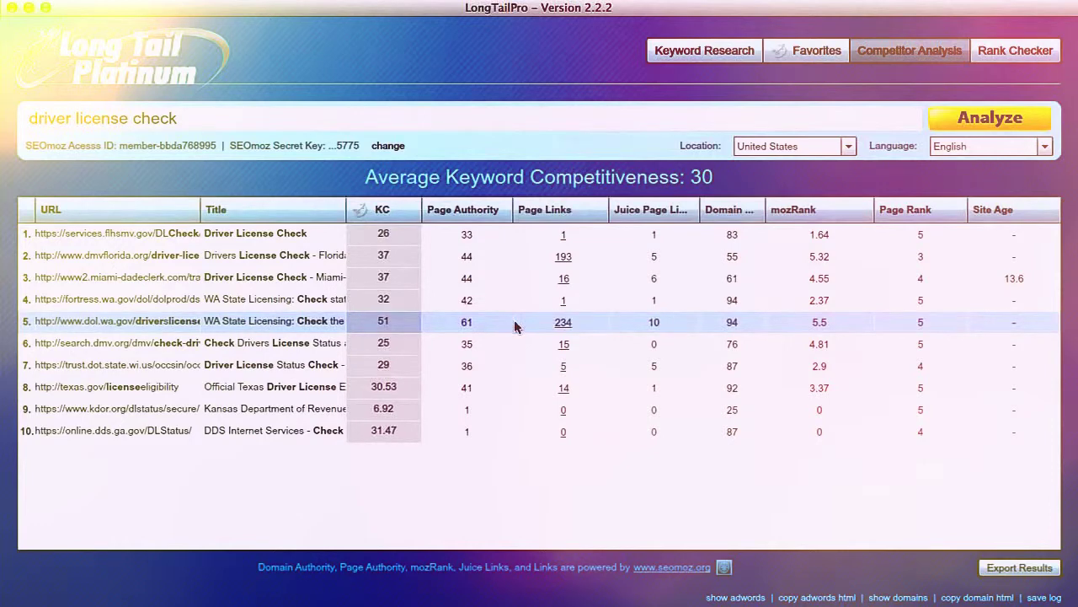
pyautogui.click(704, 50)
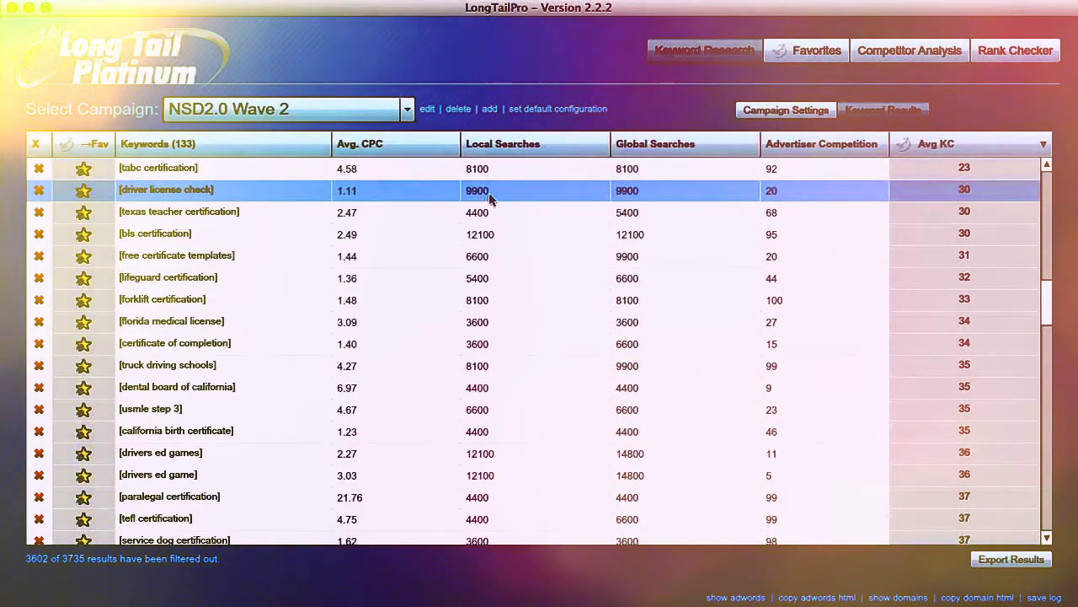
pyautogui.click(199, 193)
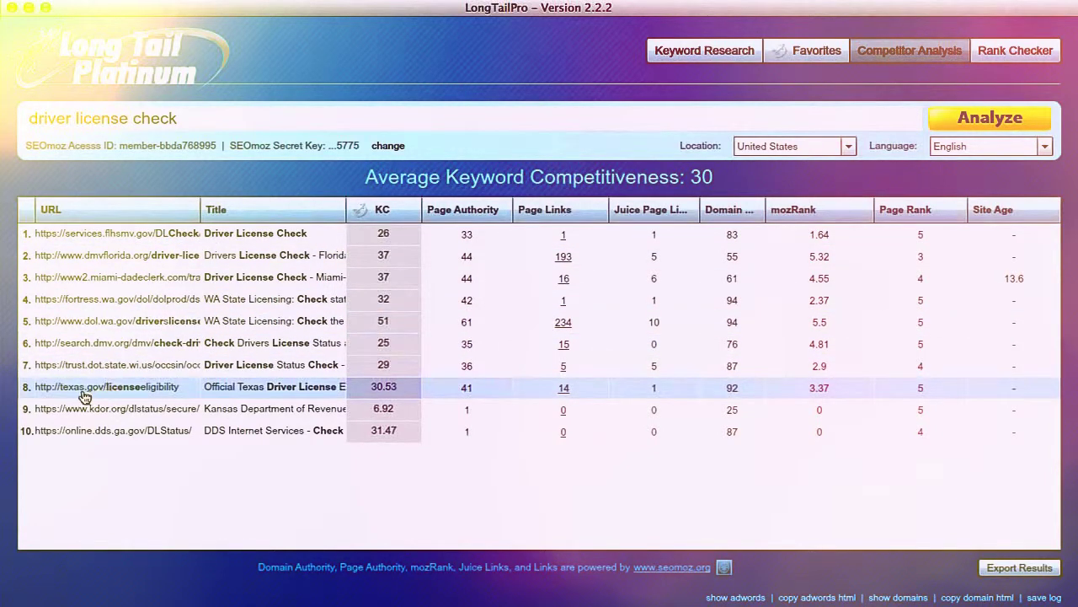
# - Analyze the competition for "texas teacher certification", widening the Title column and narrowing the URL column, and return to the keyword results
pyautogui.click(682, 53)
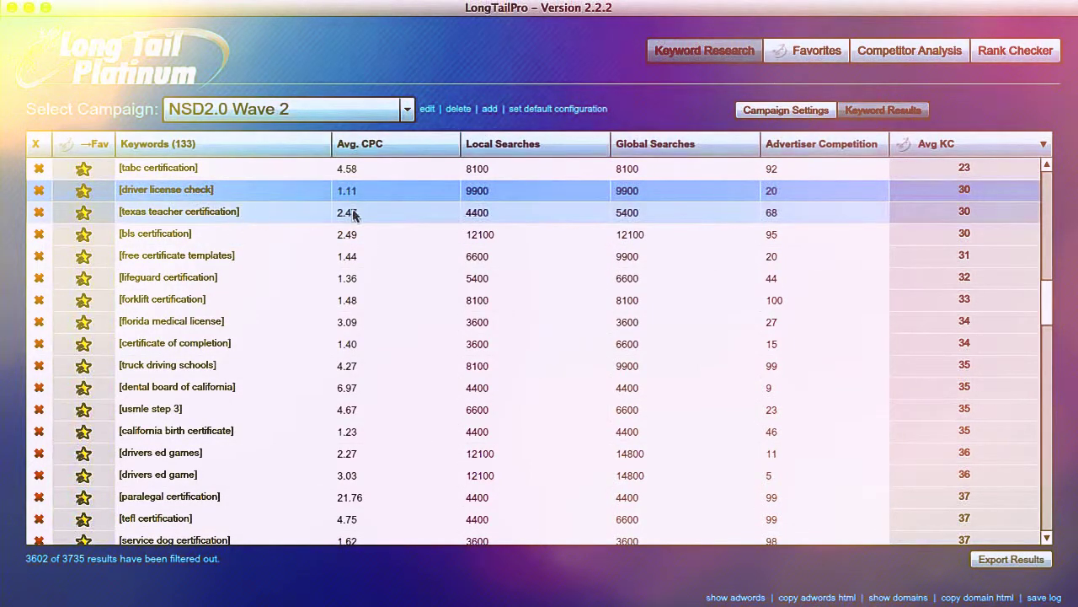
pyautogui.click(178, 216)
pyautogui.click(177, 212)
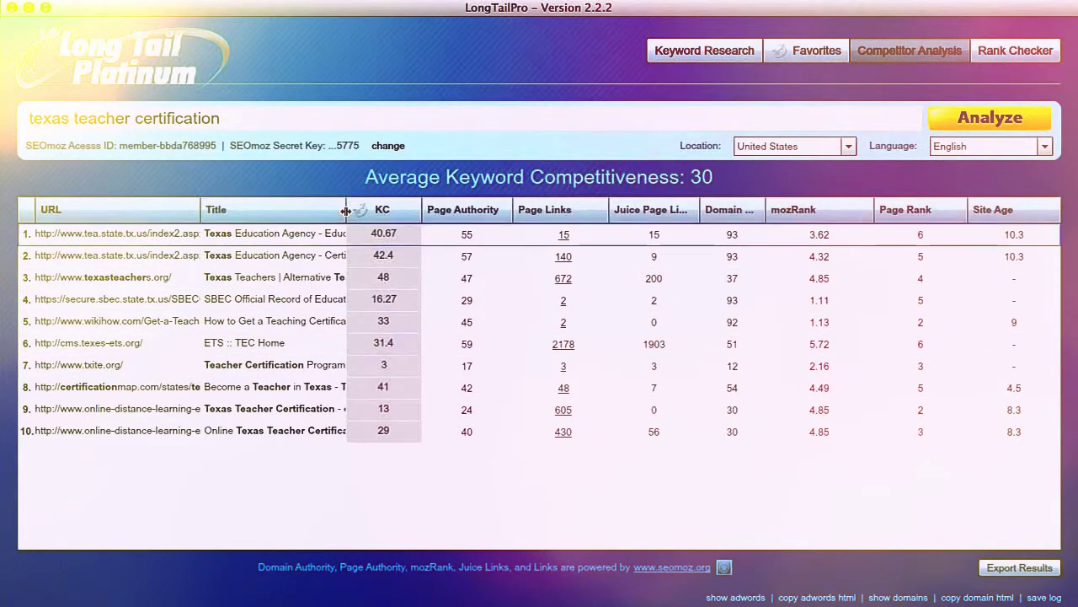
pyautogui.moveTo(347, 210); pyautogui.dragTo(495, 226)
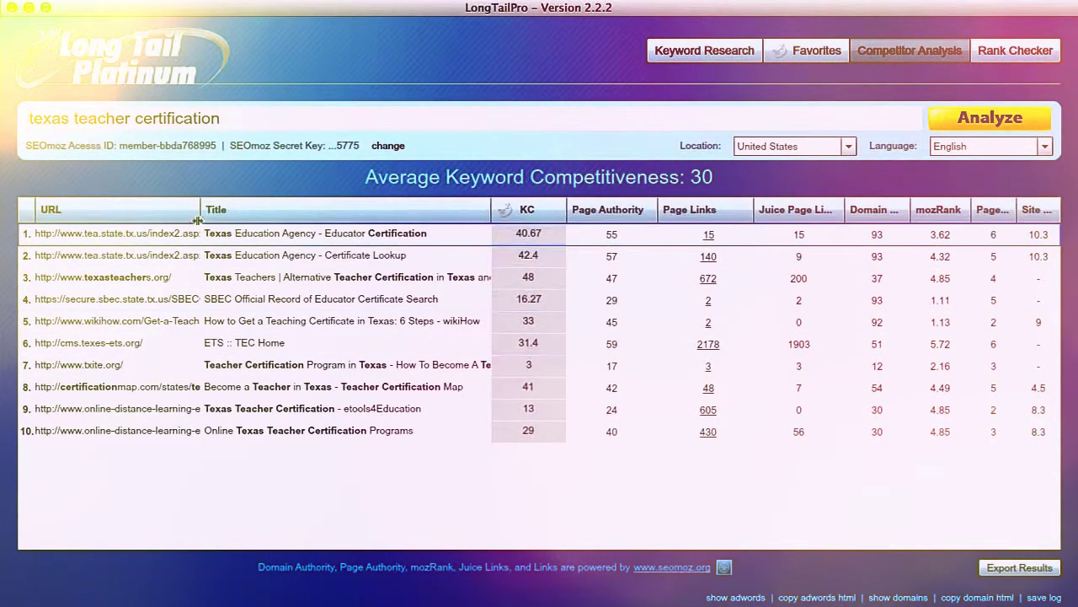
pyautogui.moveTo(201, 209); pyautogui.dragTo(129, 207)
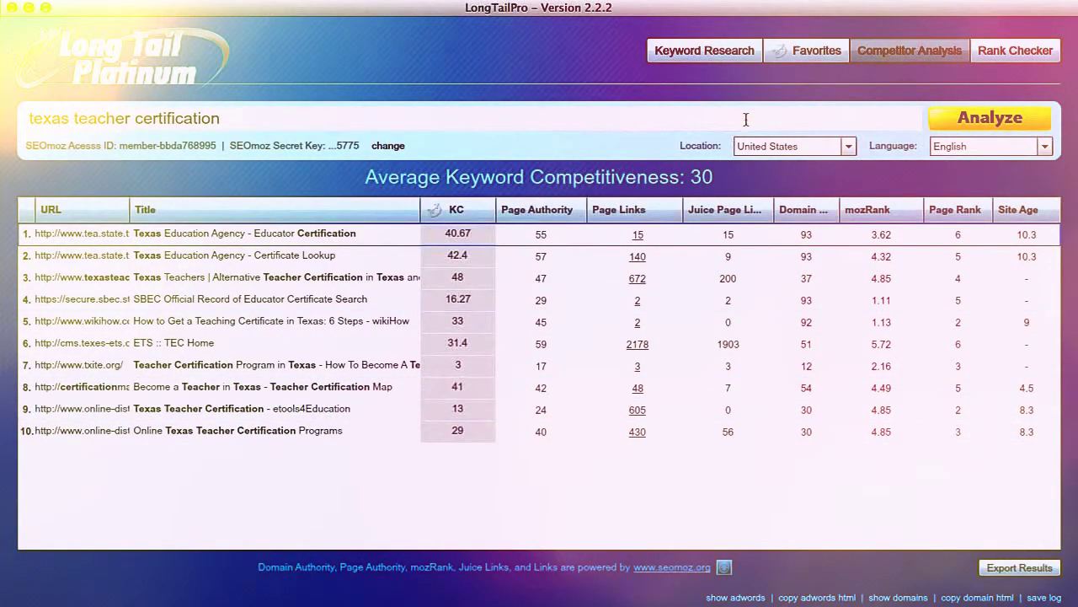
pyautogui.click(729, 51)
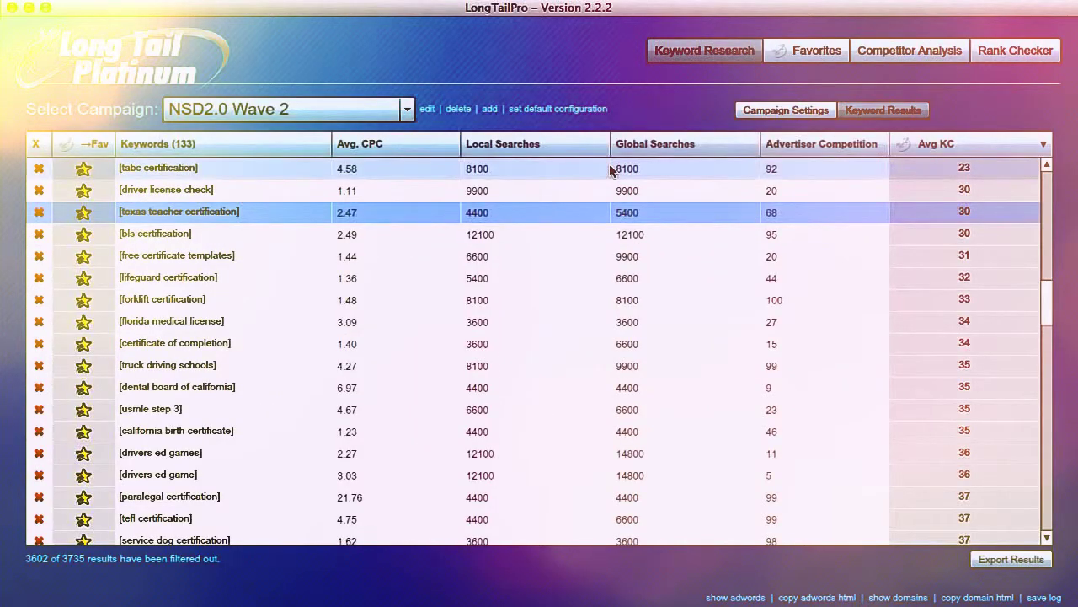